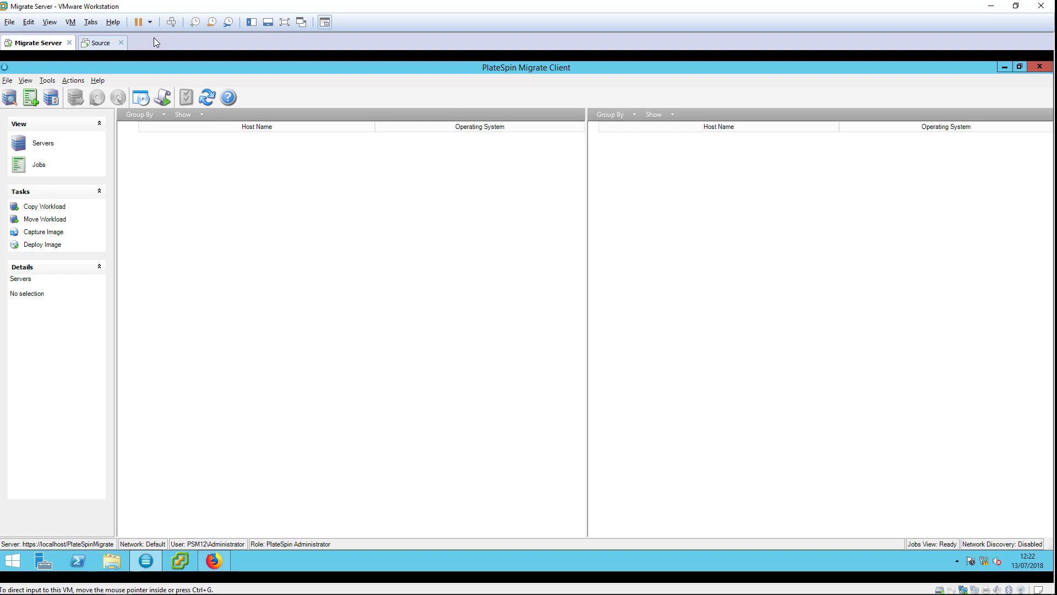
Start a typical new VM named Target with a Windows Server 2008 R2 x64 guest
key(ctrl+Tab)
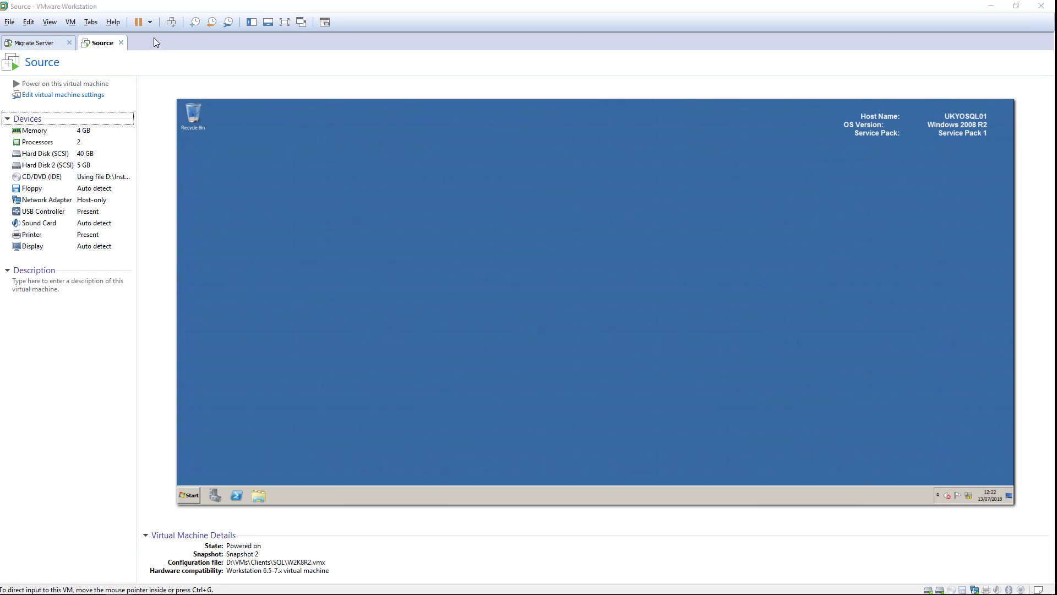
key(ctrl+n)
key(Return)
key(Return)
key(Return)
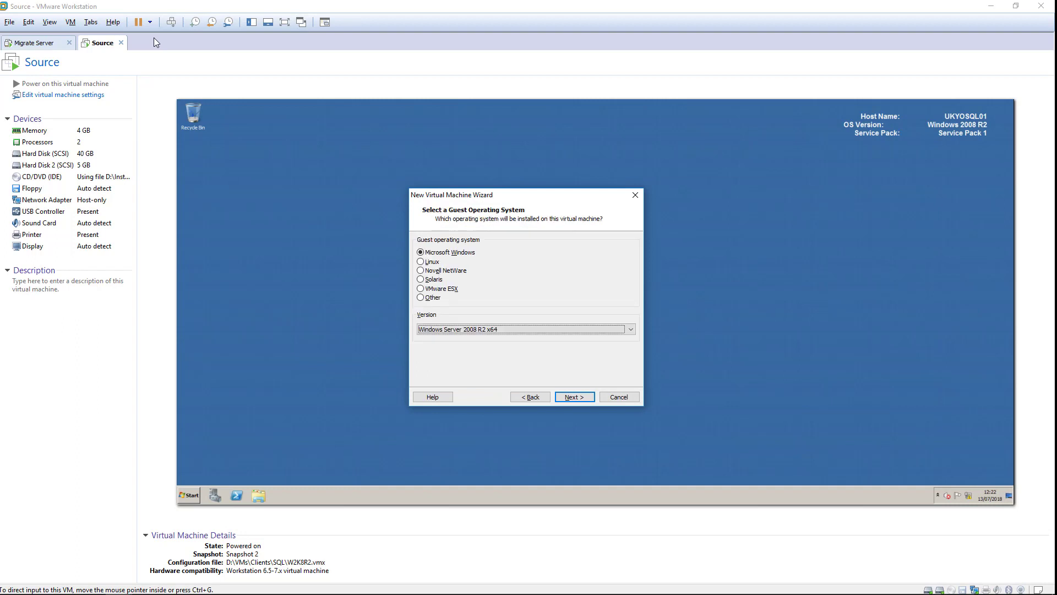
key(Return)
text(Target)
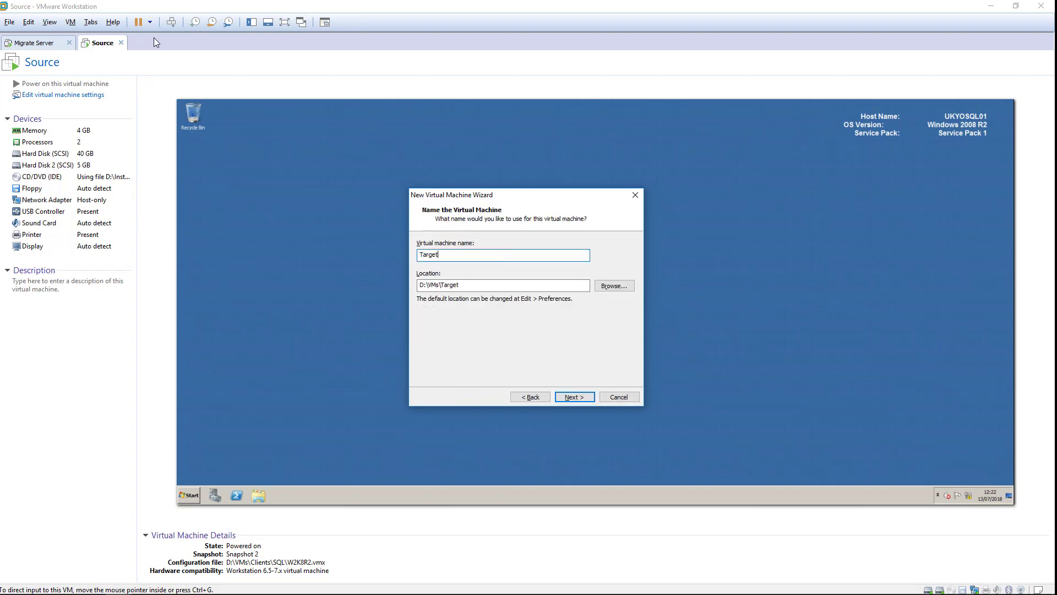
key(Return)
key(Tab)
key(Tab)
Give Target 4096 MB memory, host-only networking and a 40 GB disk
key(Return)
text(4096)
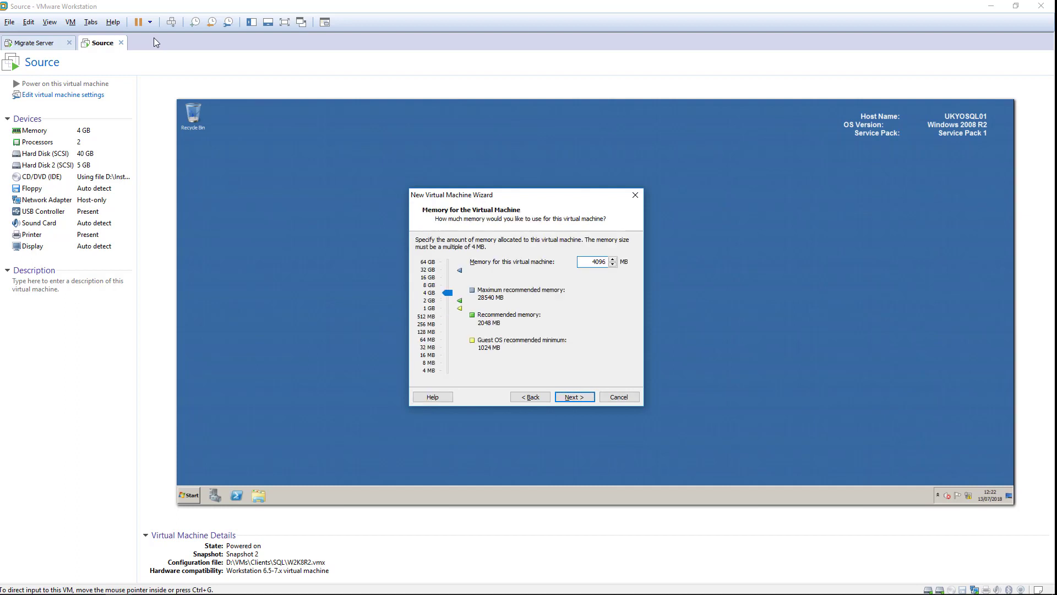
key(Return)
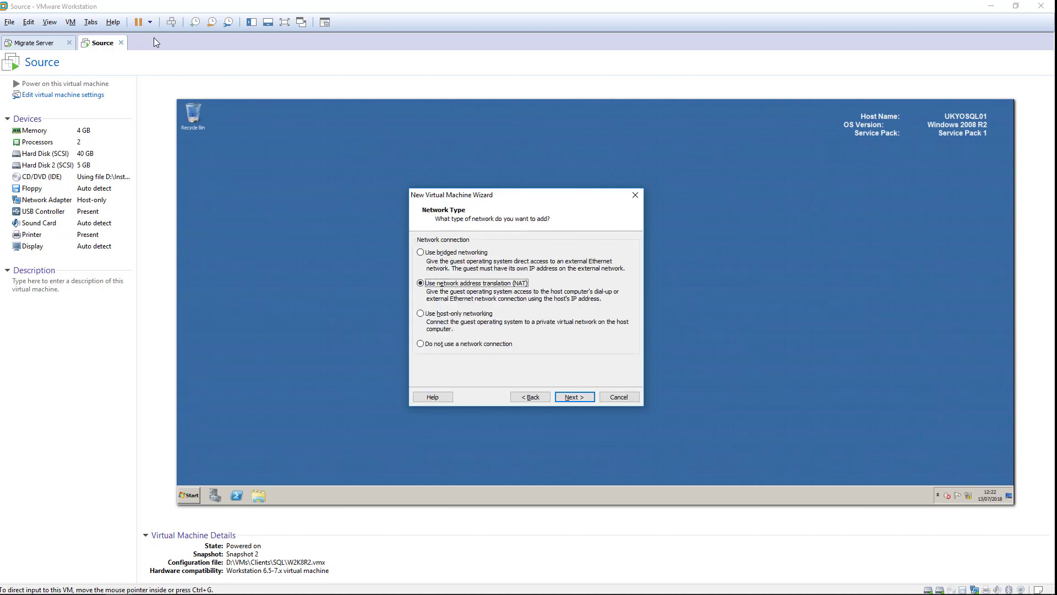
key(Down)
key(Return)
key(Return)
key(Return)
key(Return)
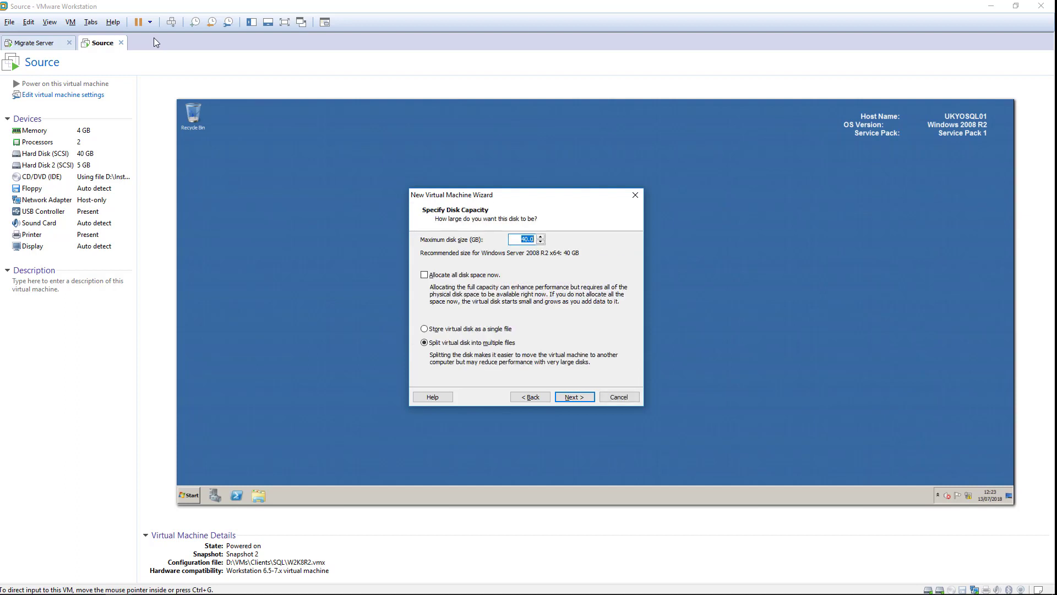
text(40.03)
key(Return)
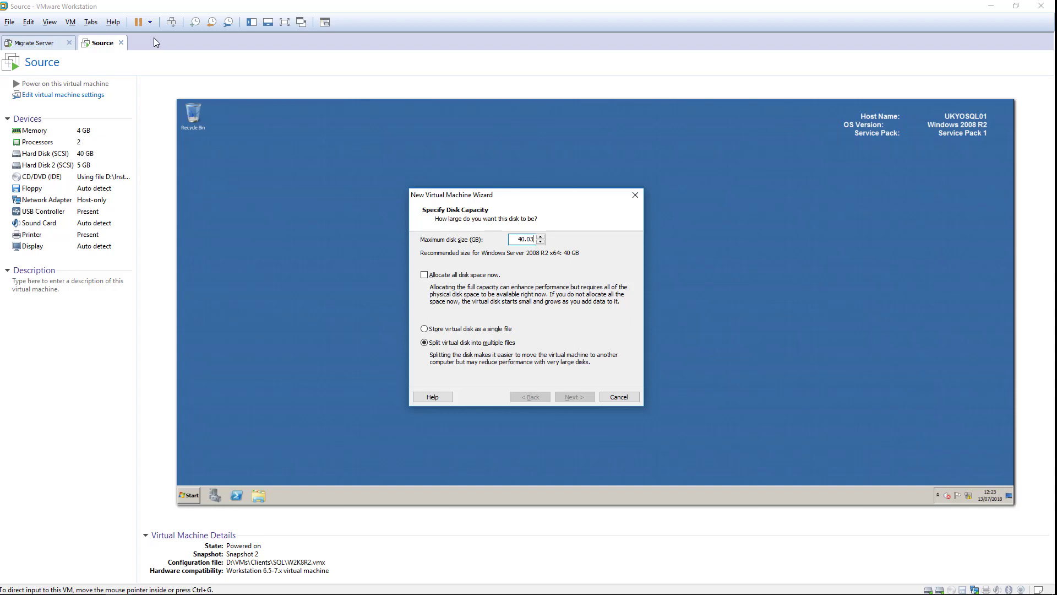
key(Return)
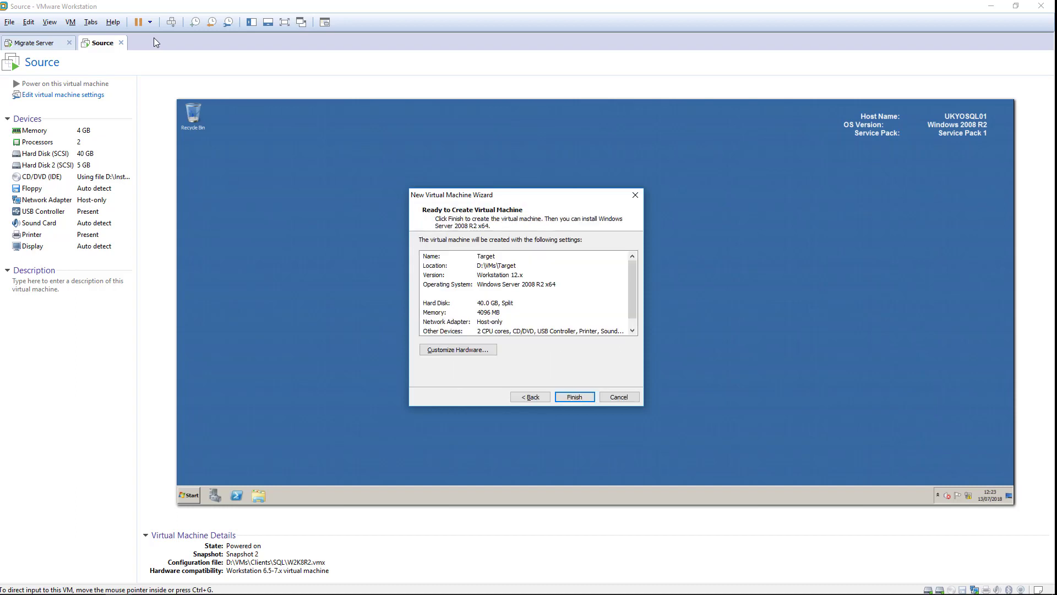
Finish creating Target and add a second 5 GB hard disk in its settings
key(Return)
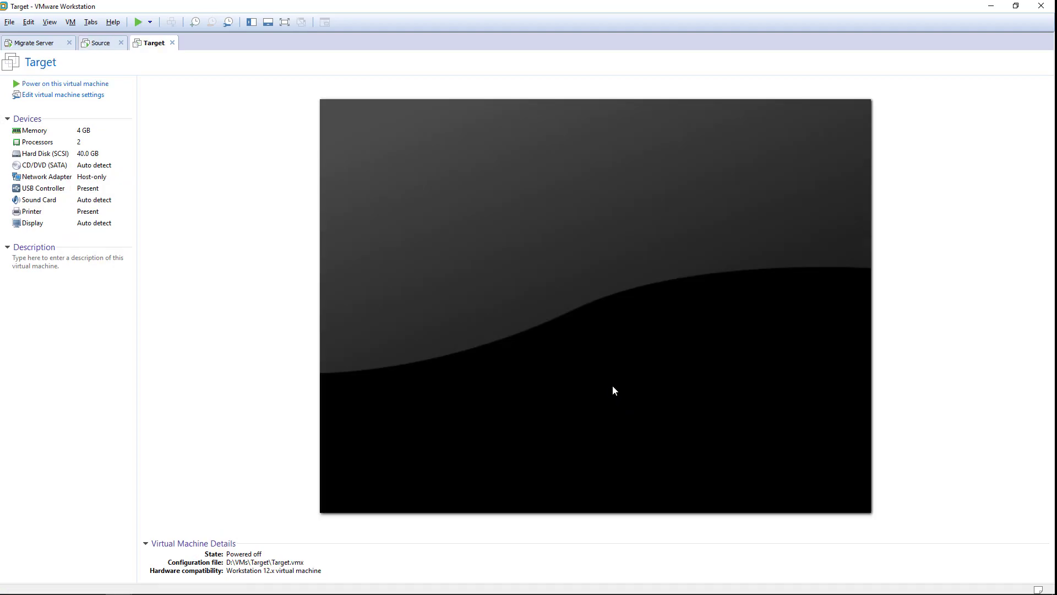
click(42, 99)
key(alt+a)
key(Return)
key(Return)
key(Return)
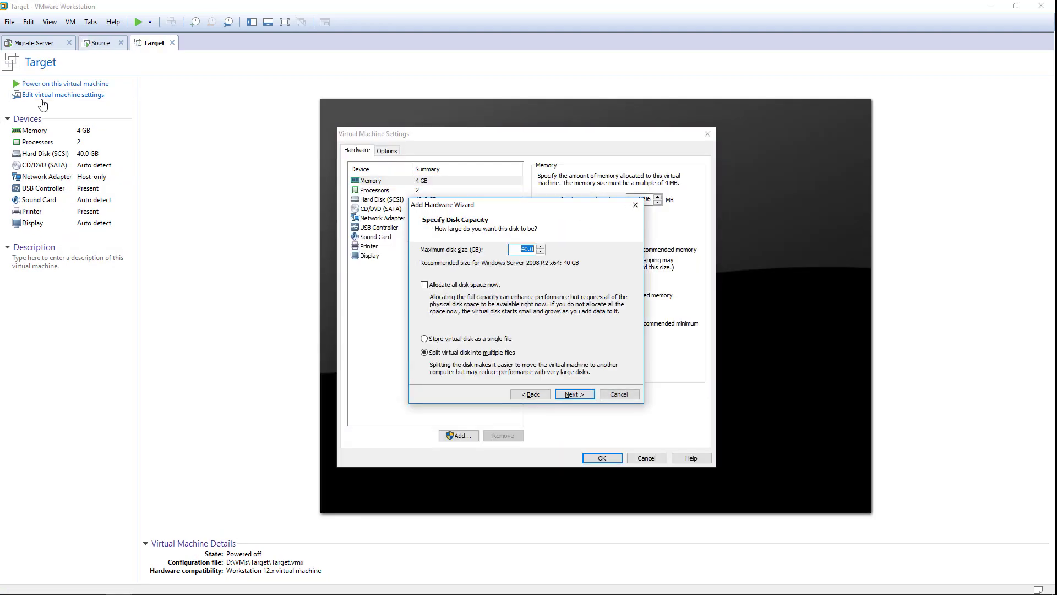
text(5.03)
key(Return)
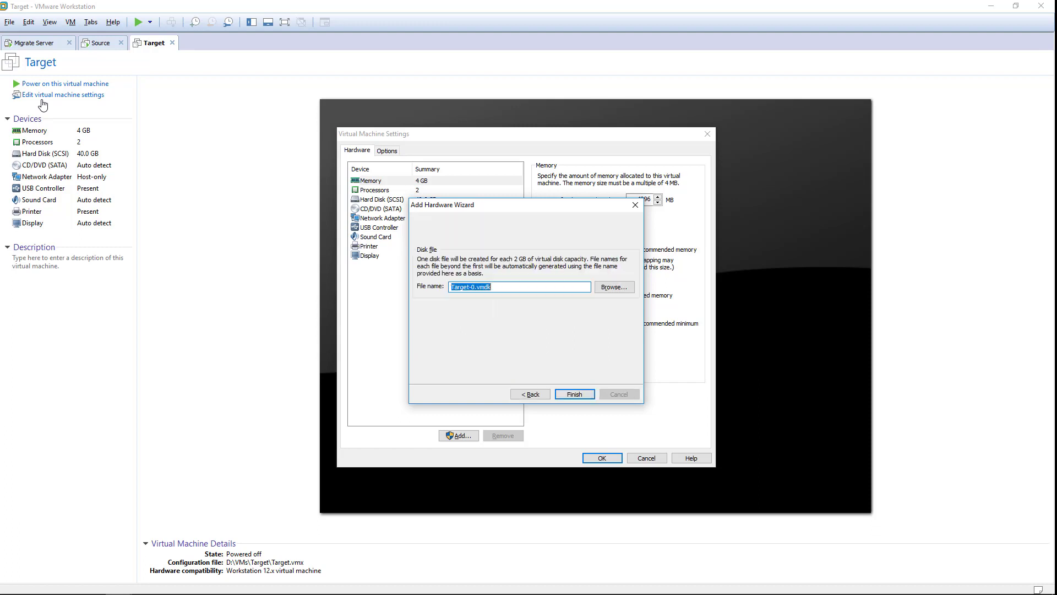
key(Return)
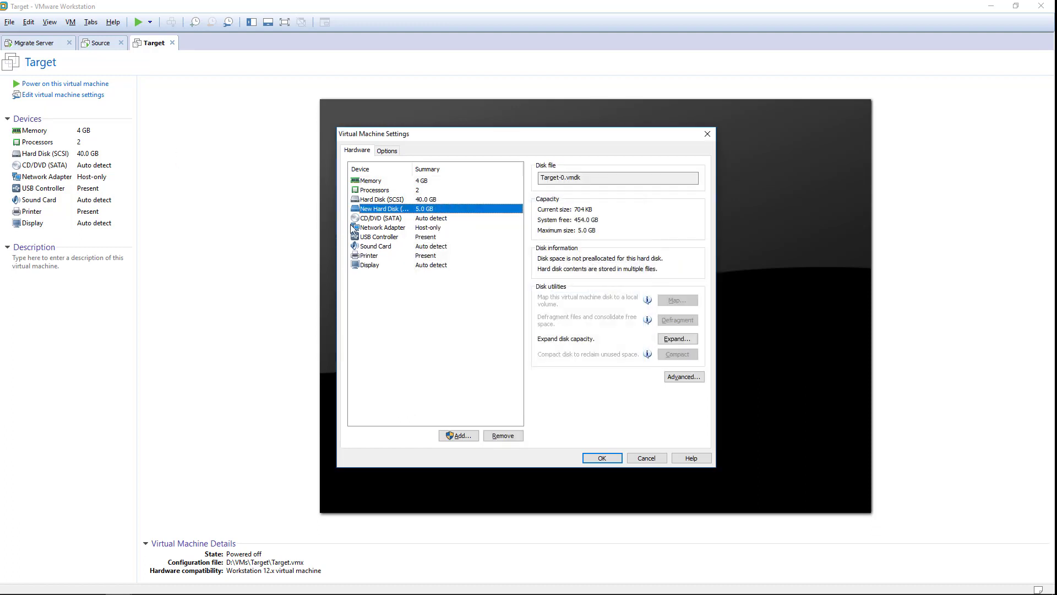
Attach the bootofx.x2p.iso image to the CD/DVD drive and save the hardware changes
click(366, 218)
click(567, 242)
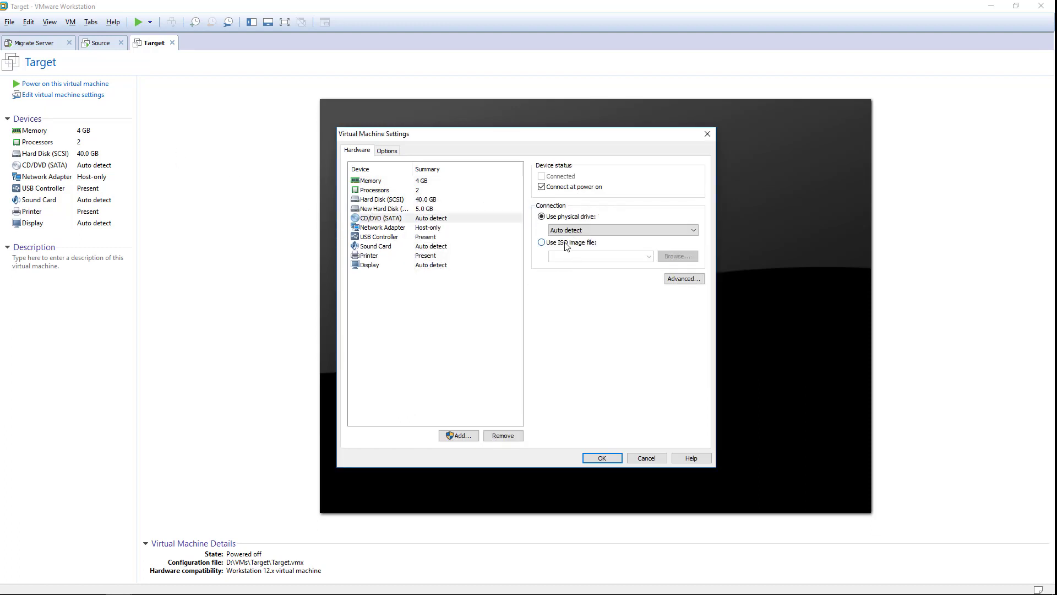
click(674, 257)
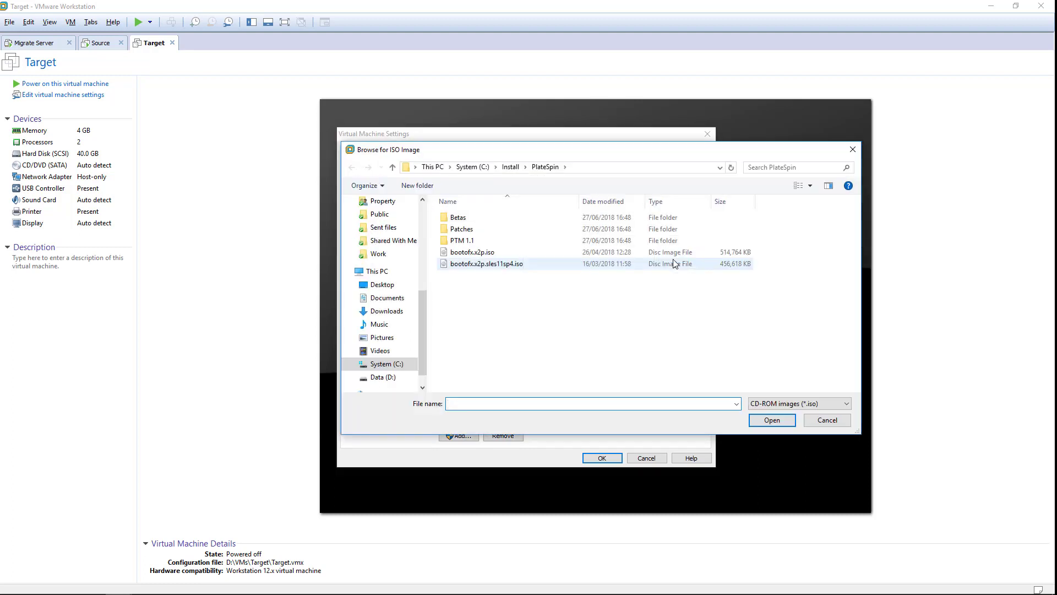
click(610, 253)
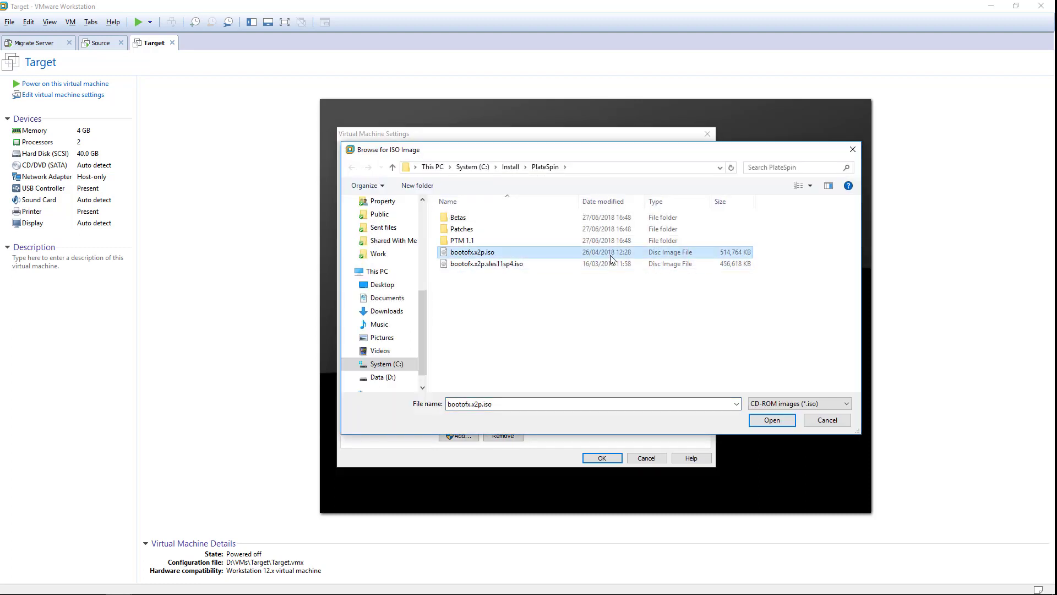
click(776, 420)
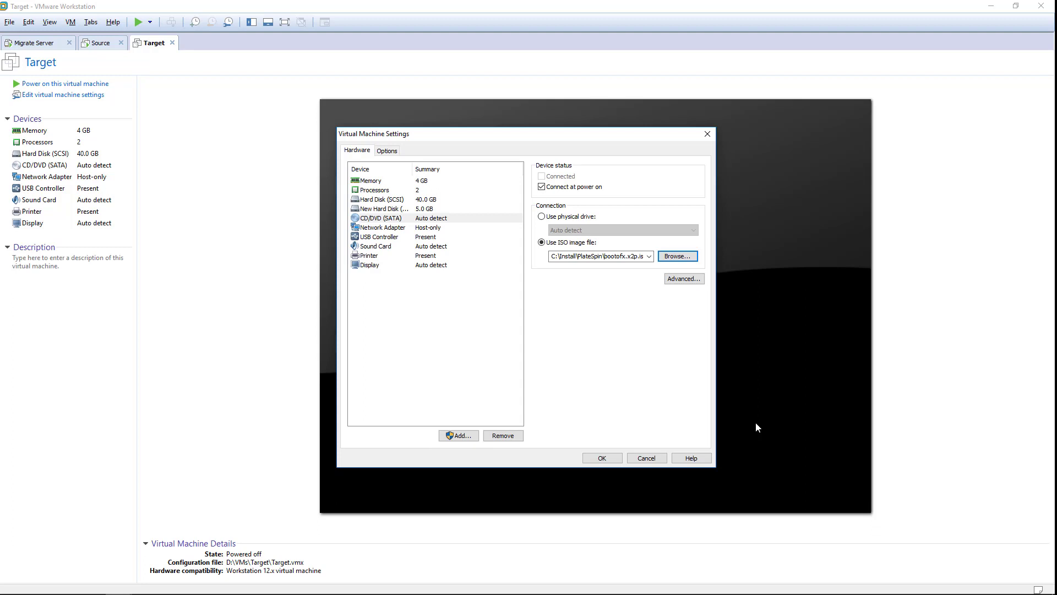
click(610, 458)
Boot Target with 'ps' and register it with server 10.0.0.150 as administrator
click(108, 88)
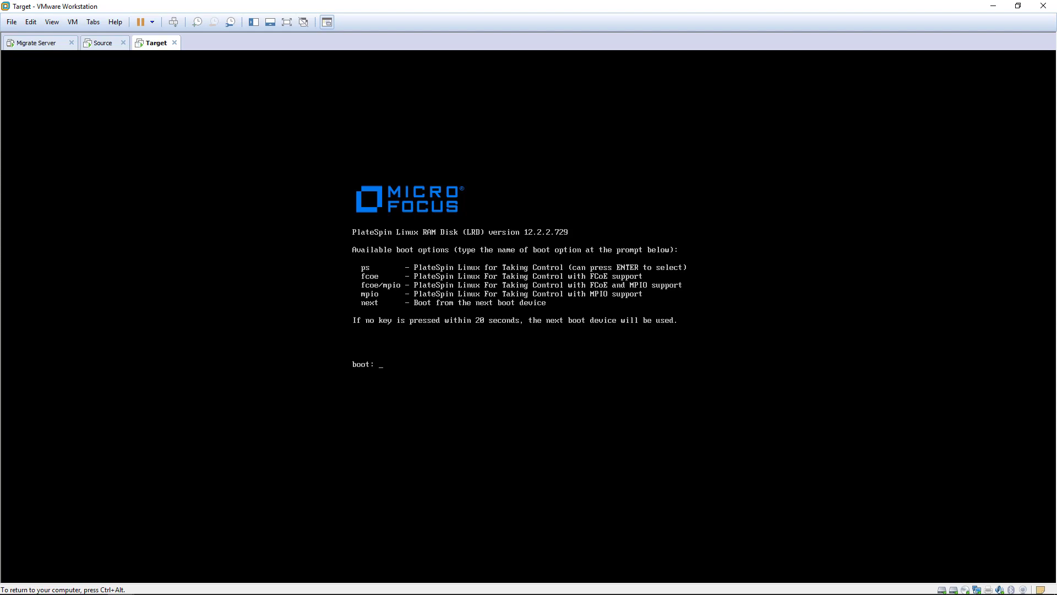
text(ps)
key(Return)
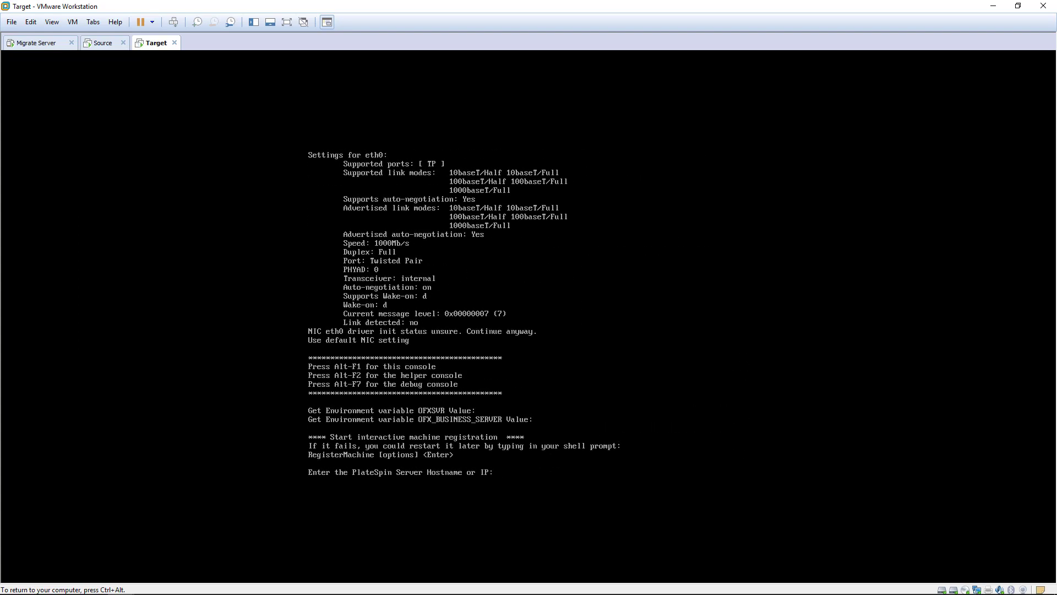
text(10.0.0.150)
key(Return)
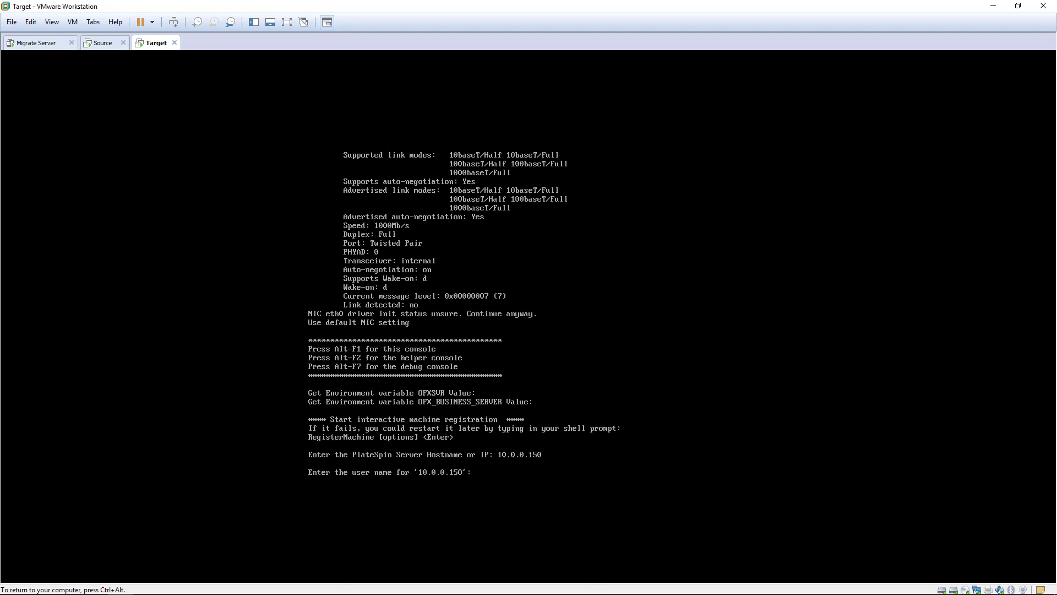
text(administrator)
key(Return)
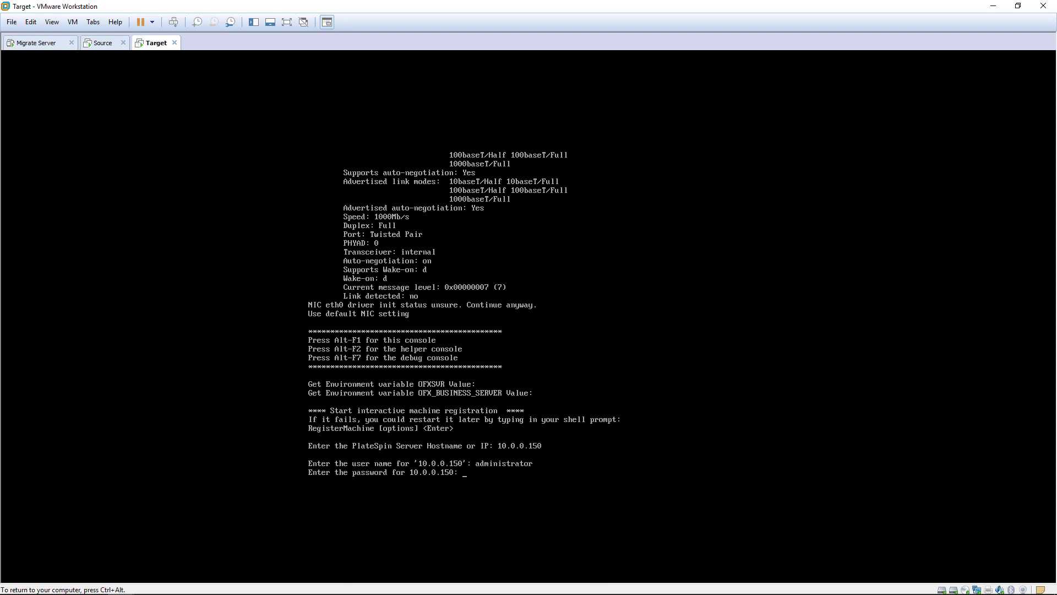
key(Return)
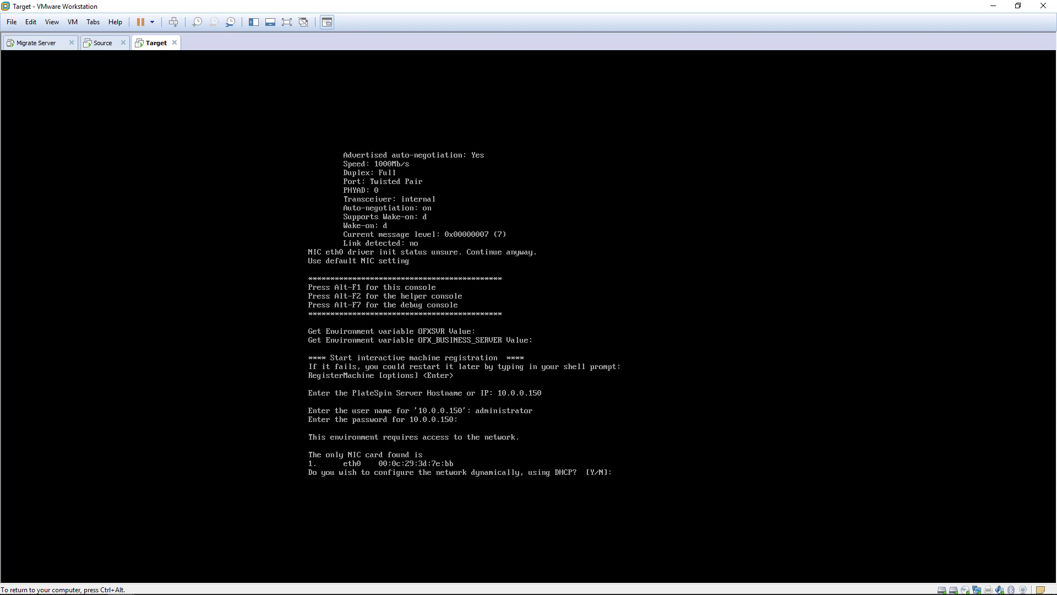
Decline DHCP and set static IP 10.0.0.112, mask 255.255.255.0, gateway 10.0.0.1
key(Return)
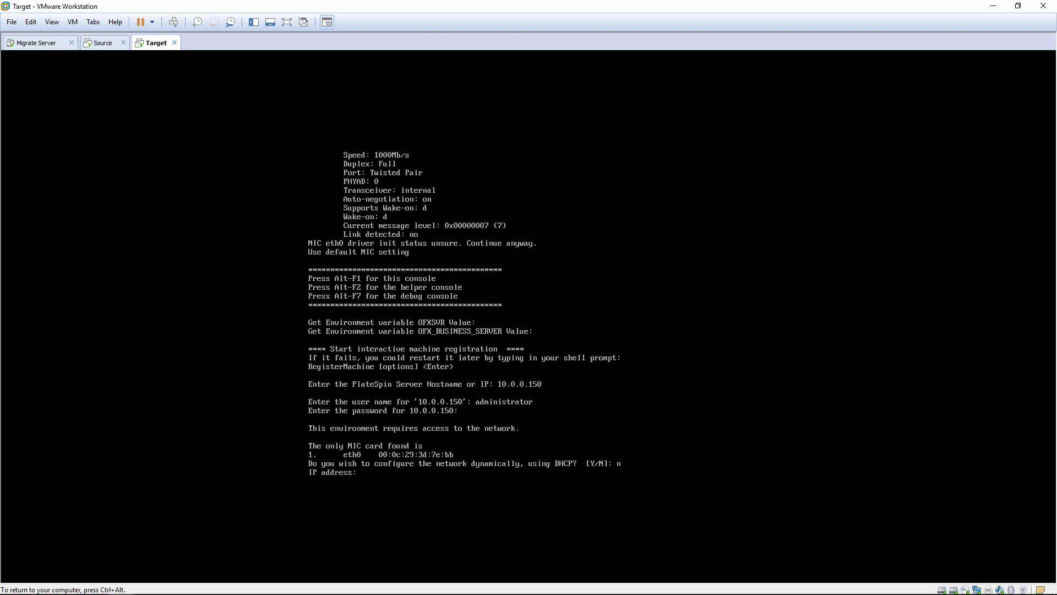
text(10.0.0.112)
key(Return)
text(255.255.255.0)
key(Return)
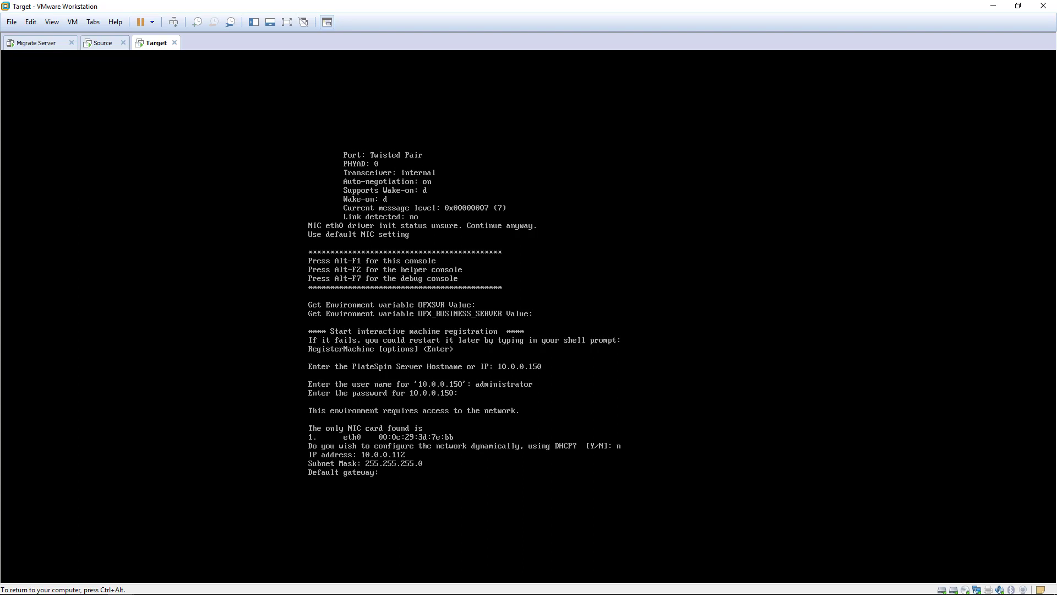
text(10.0.0.1)
key(Return)
key(Return)
key(Return)
key(Return)
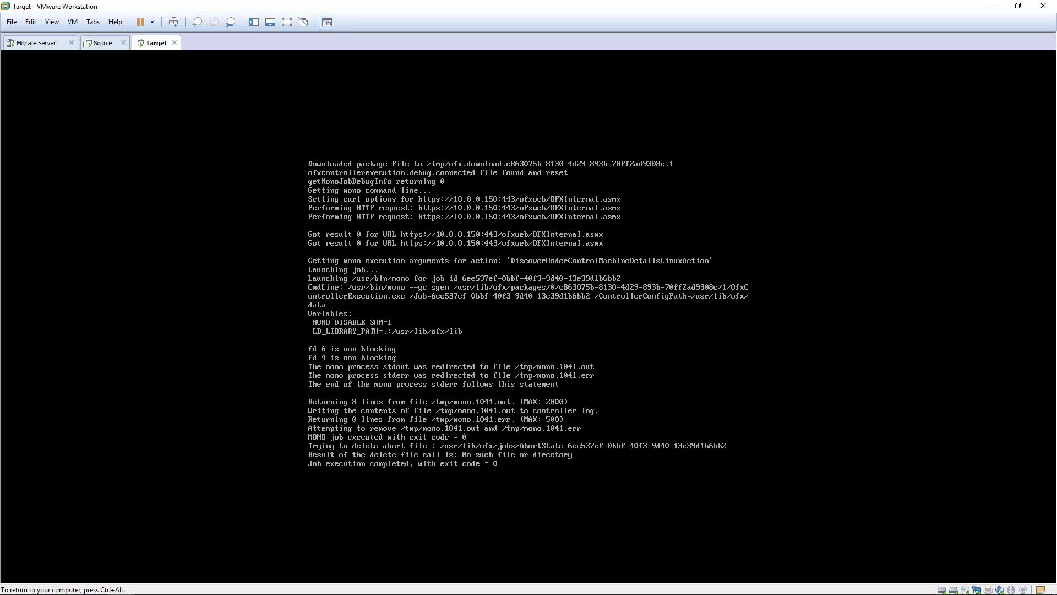
On the Migrate Server, inspect the discovery job's steps in Jobs, then return to Servers
key(ctrl+alt)
key(ctrl+Tab)
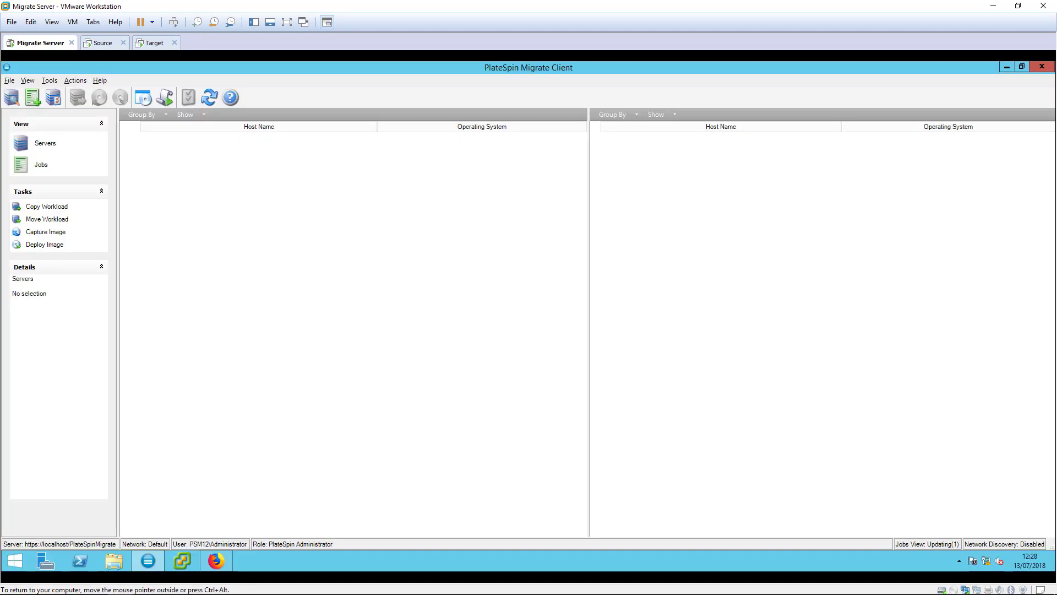
click(41, 166)
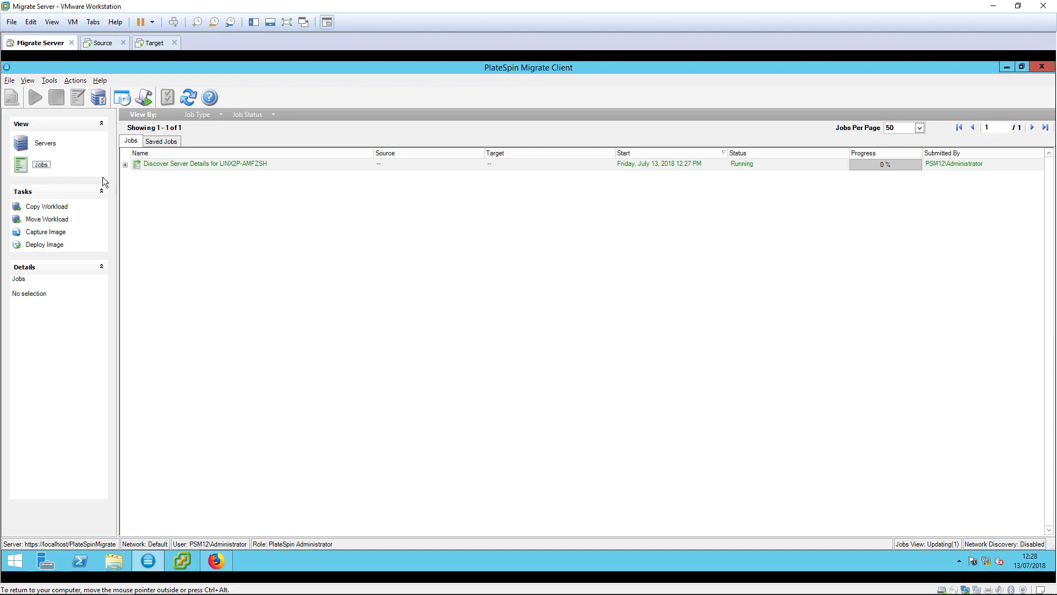
click(125, 164)
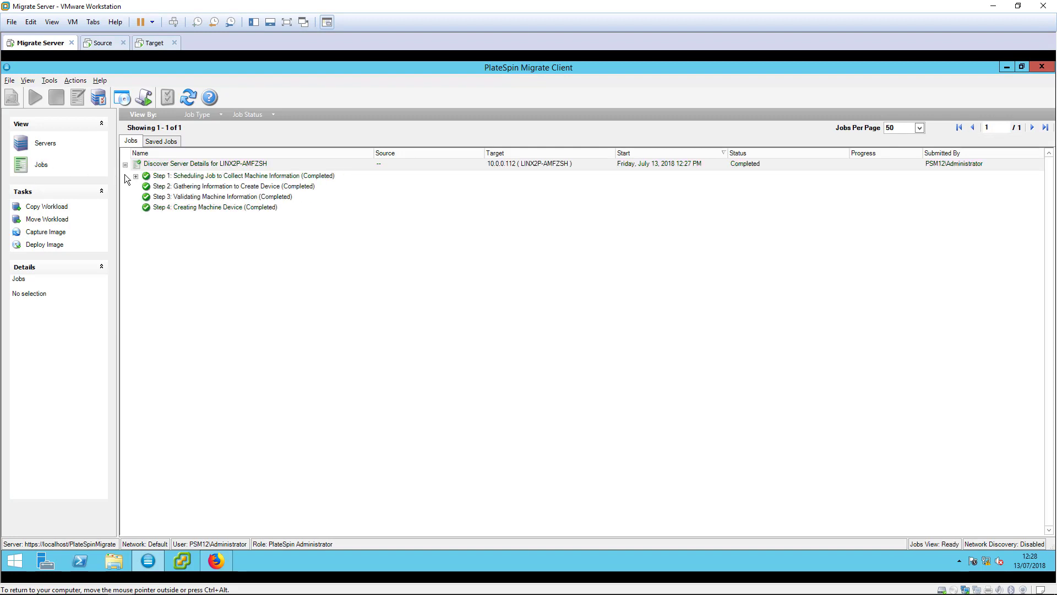
click(48, 143)
Discover server 10.0.0.227 using saved local\administrator credentials
click(12, 99)
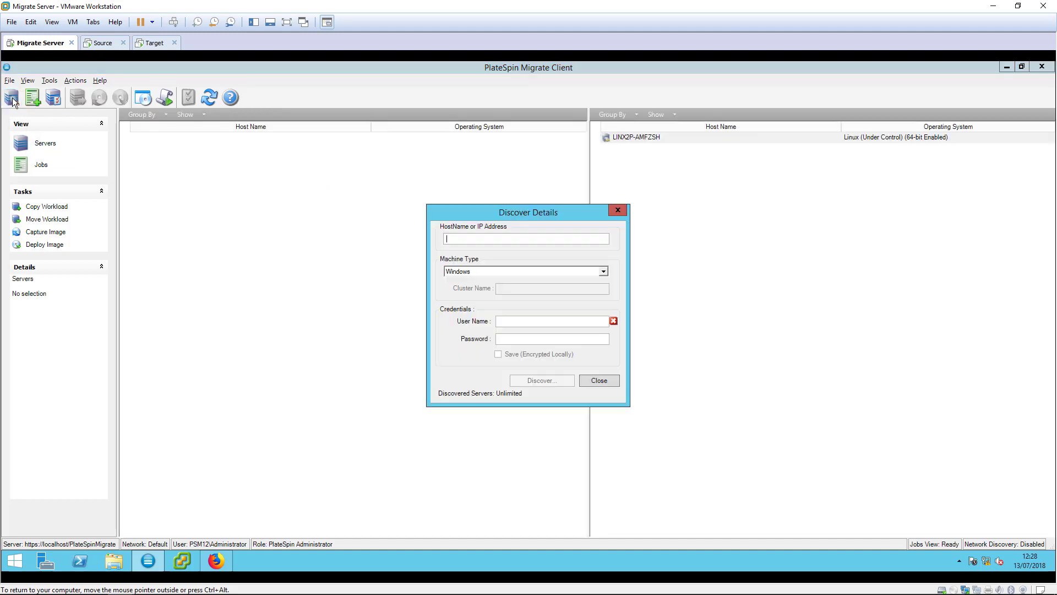
text(10.0.0.227)
text(local\administrator)
key(Tab)
text(P@ssw0rd)
key(Tab)
key(space)
key(Tab)
key(Return)
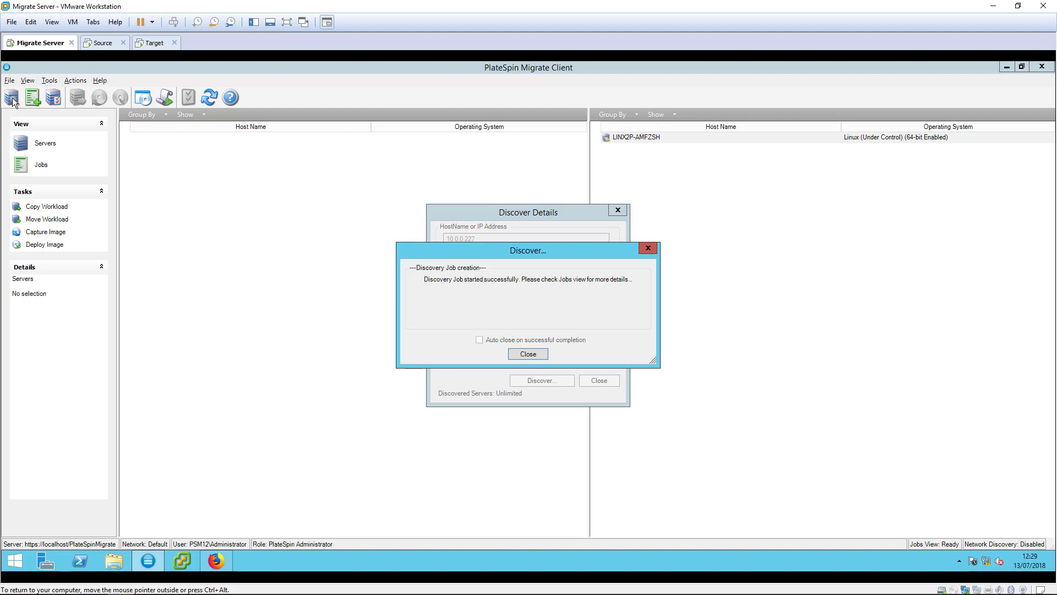
key(Return)
Check the running discovery job's steps in Jobs, then return to the server lists
click(46, 169)
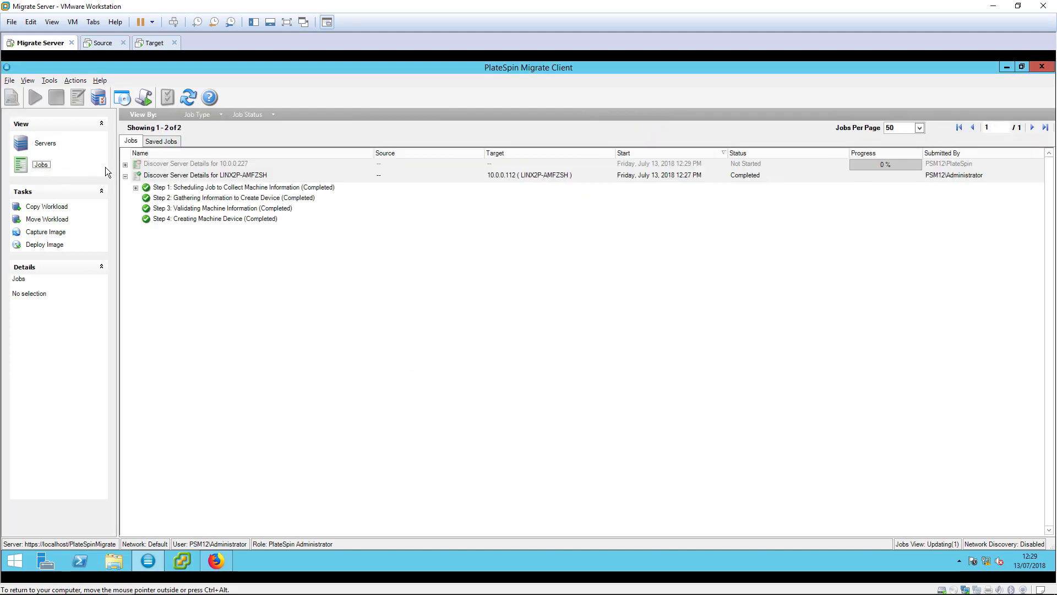
click(126, 165)
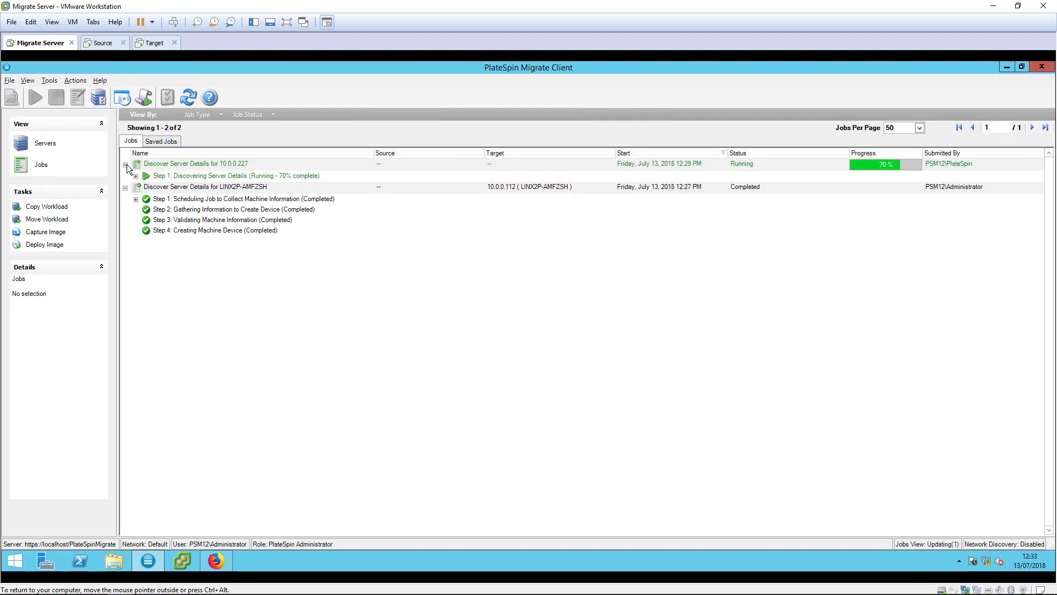
click(66, 148)
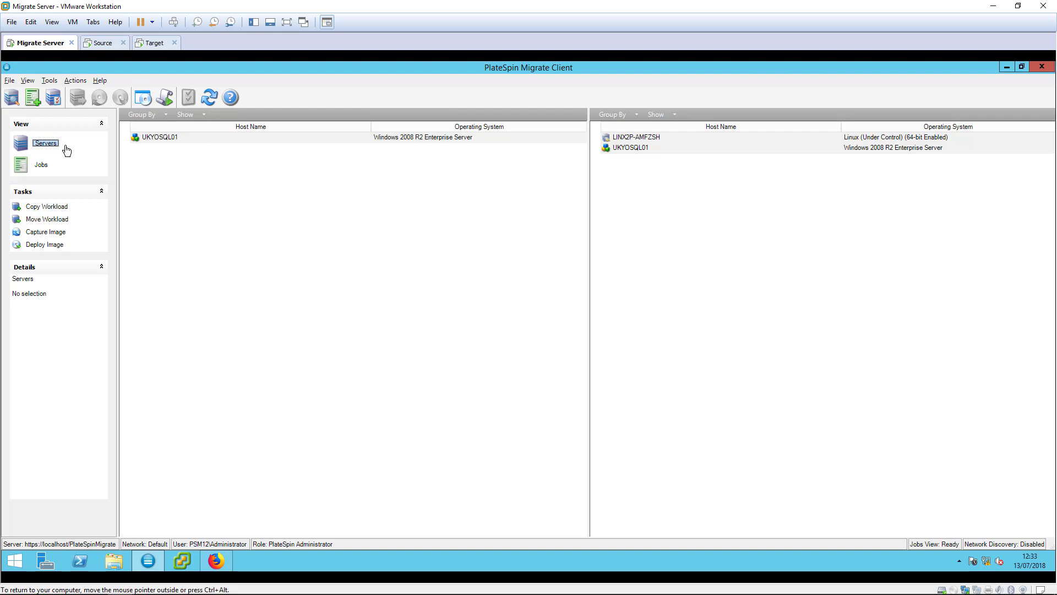
Create a Copy job from UKYOSQL01 to target LINX2P-AMFZSH and open its job configuration
right_click(190, 137)
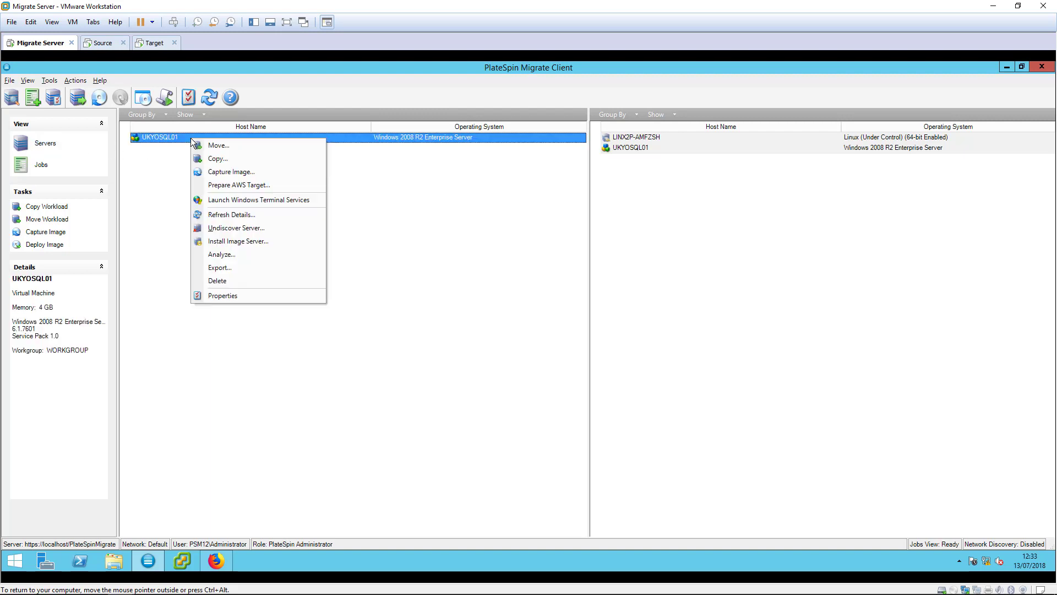
click(216, 159)
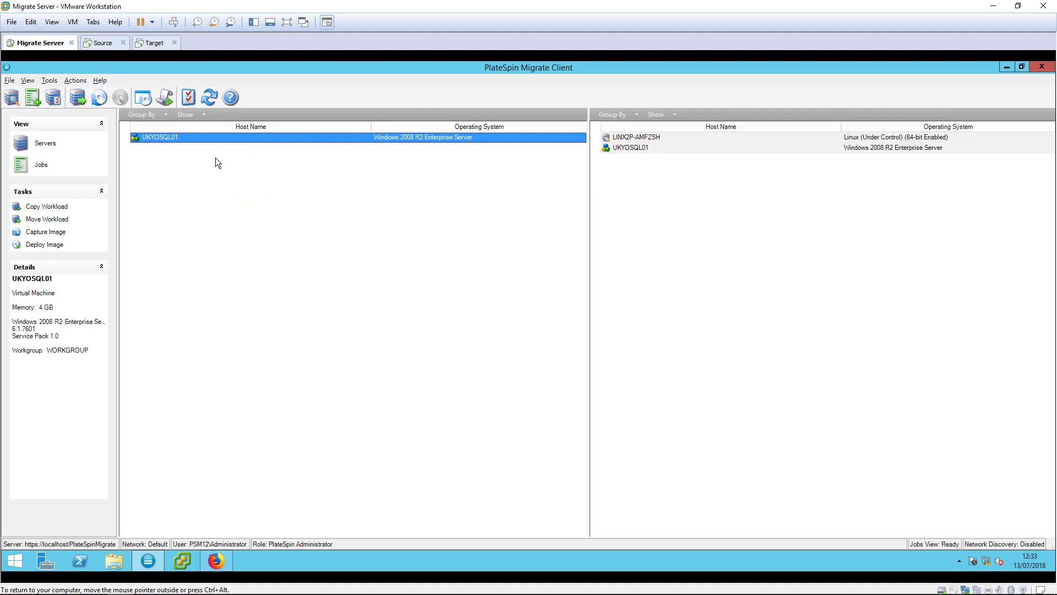
click(610, 220)
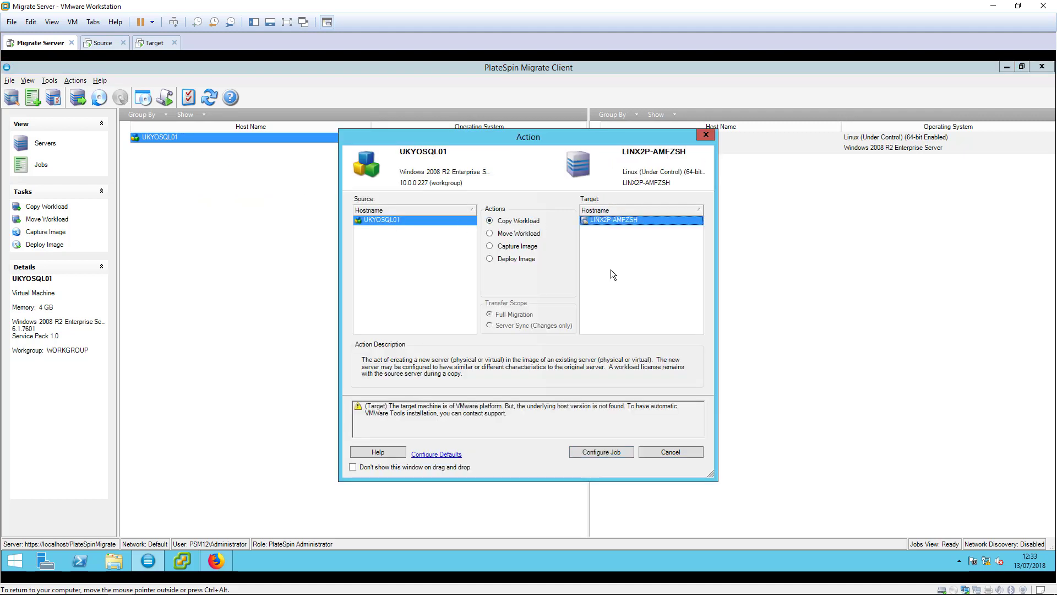
click(629, 453)
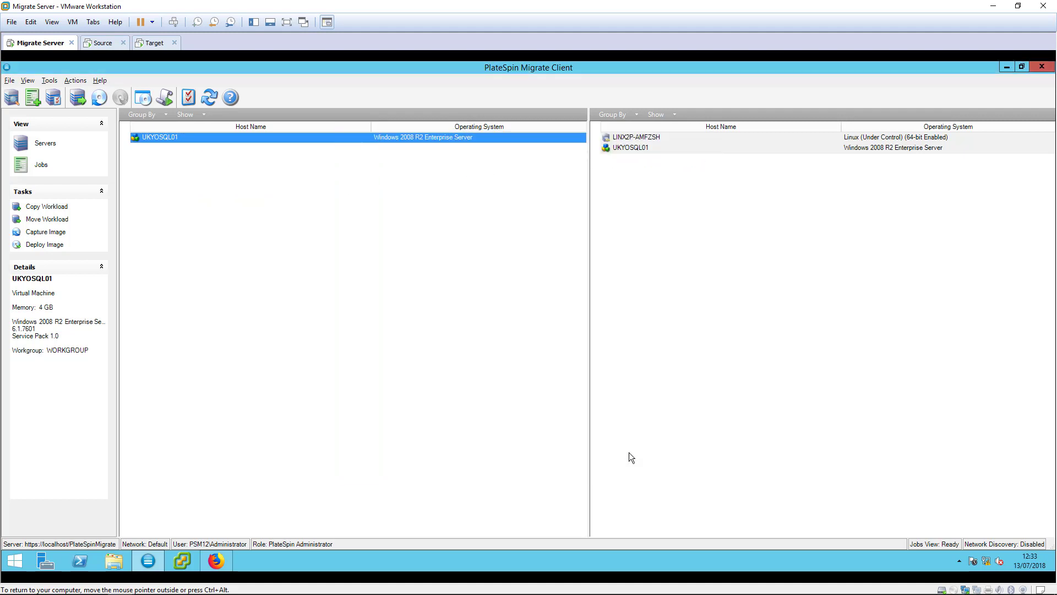
In Conversion settings, review the End States, Network, Schedule and Post-Migration tabs
click(373, 228)
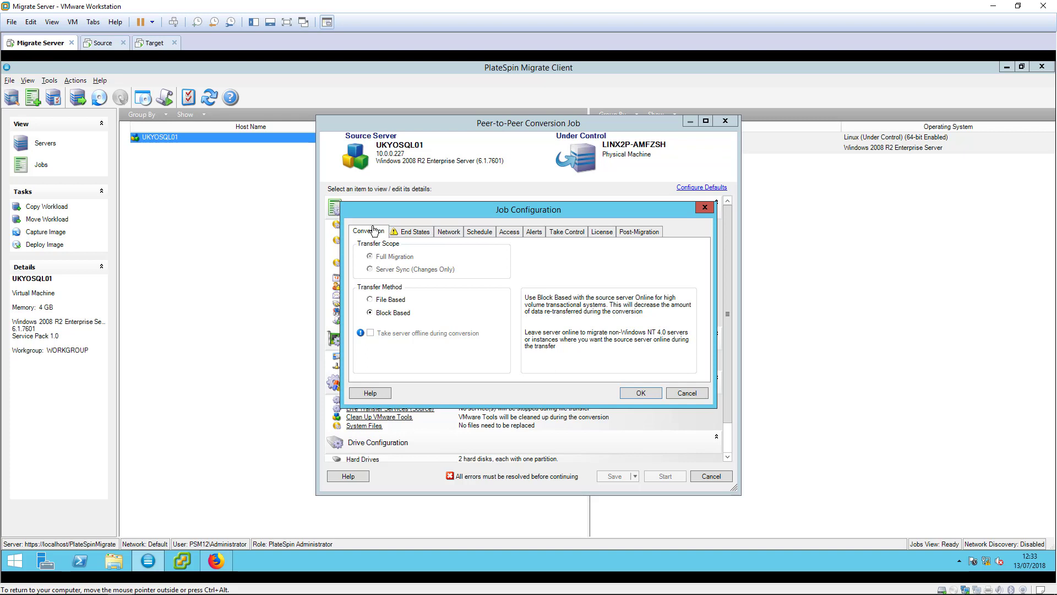
click(429, 236)
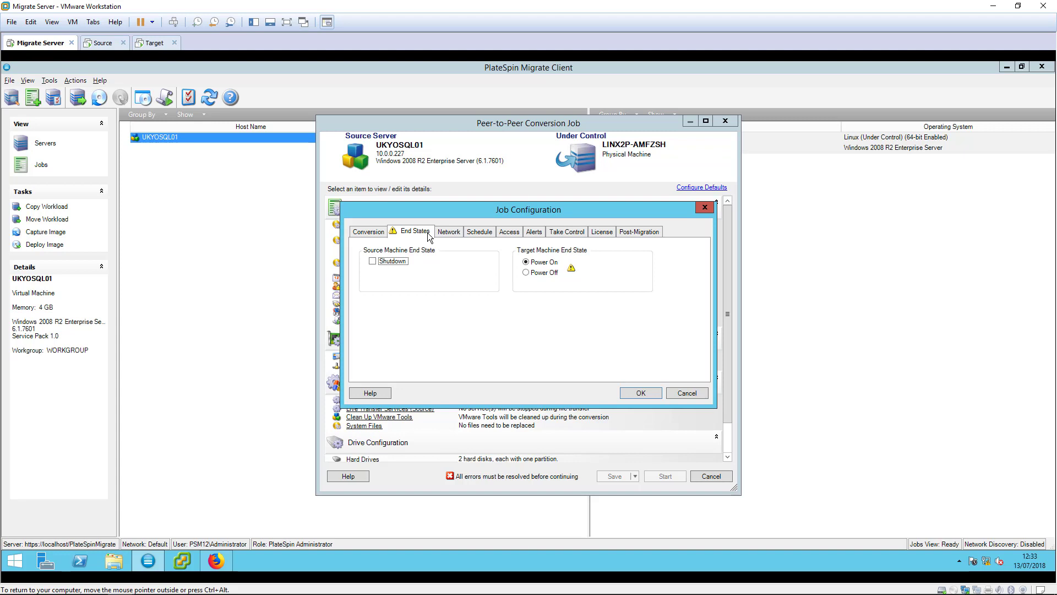
click(448, 232)
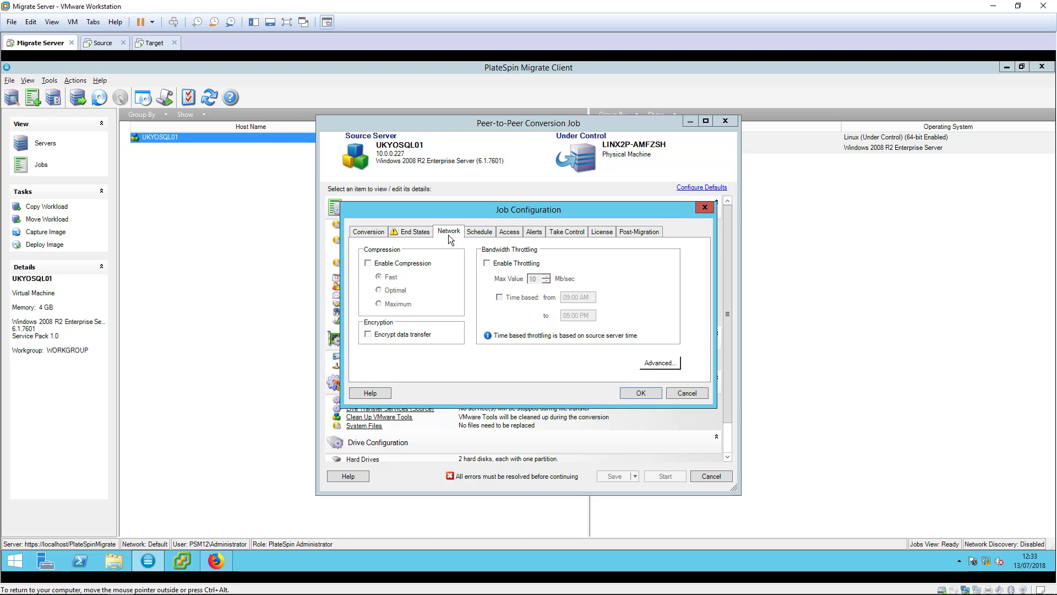
click(480, 234)
click(624, 231)
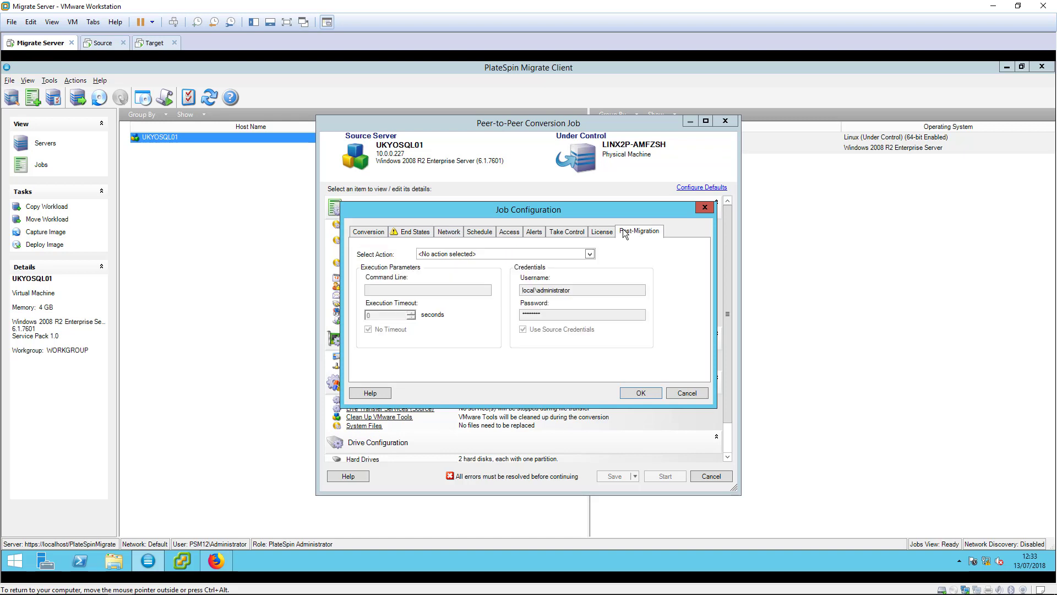
Change the target host name to UKYOSQL01T
click(632, 391)
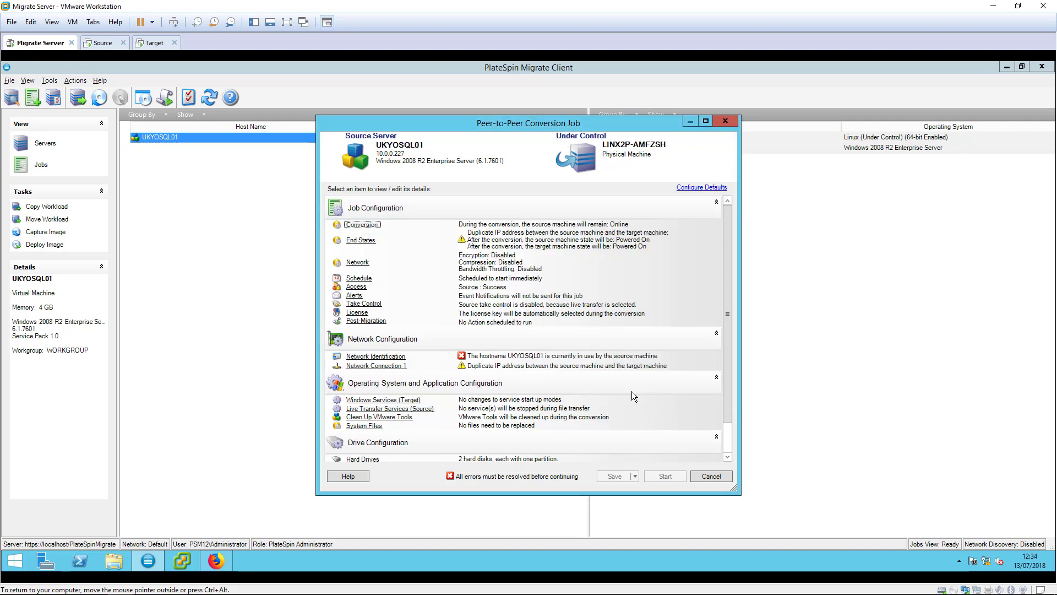
click(405, 358)
click(546, 209)
text(T)
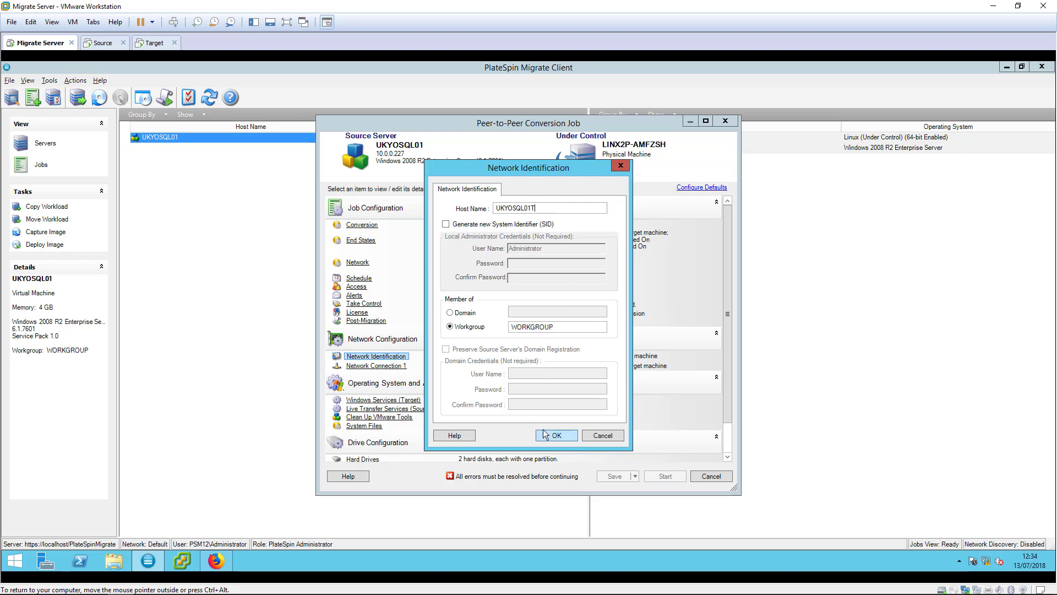
click(544, 434)
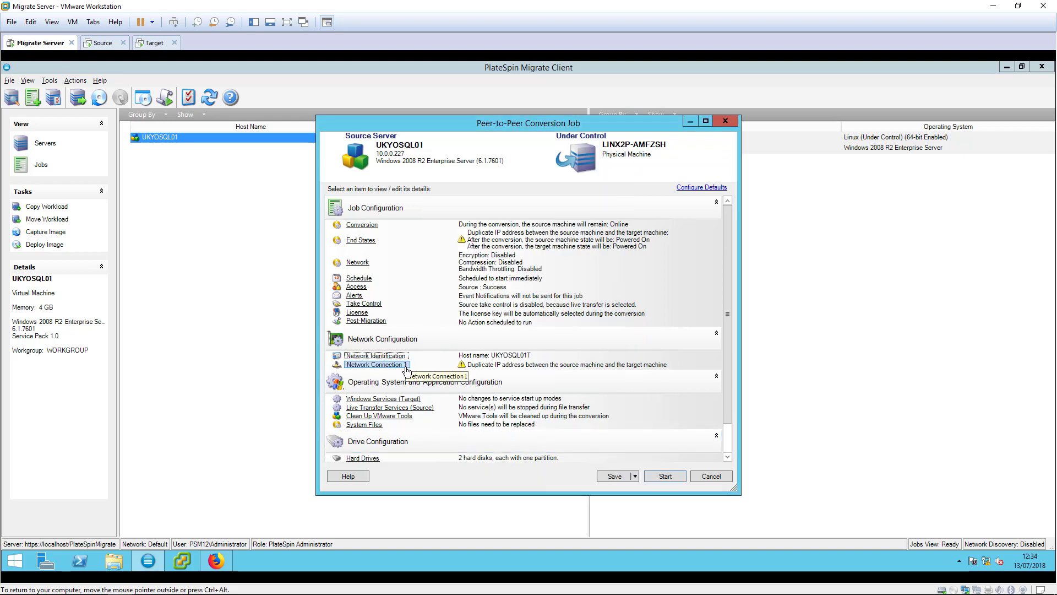
Set Network Connection 1 to static IP address 10.0.0.127
click(376, 364)
click(492, 223)
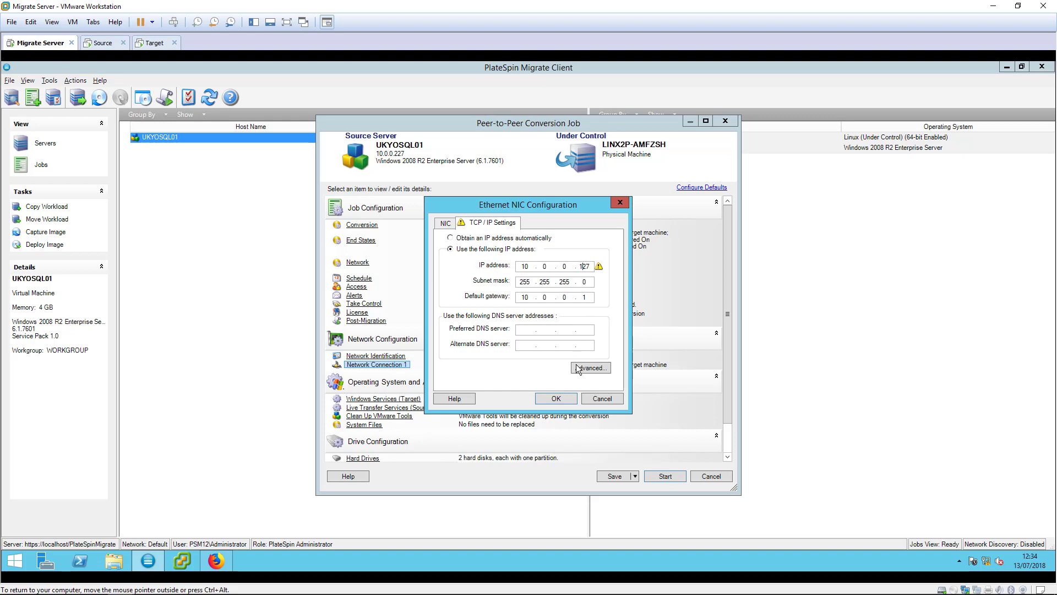
click(568, 401)
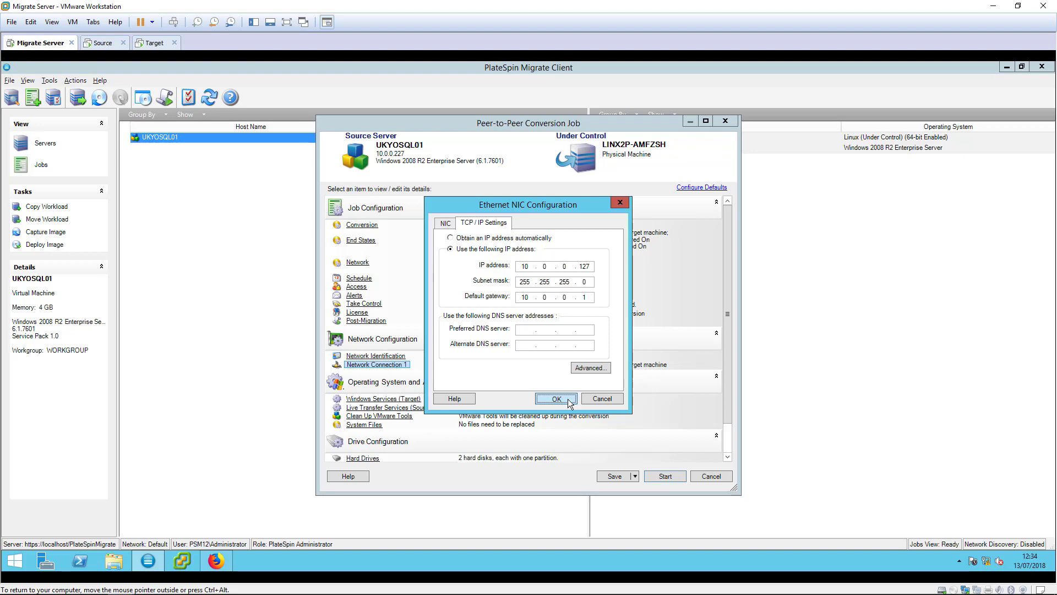
click(569, 403)
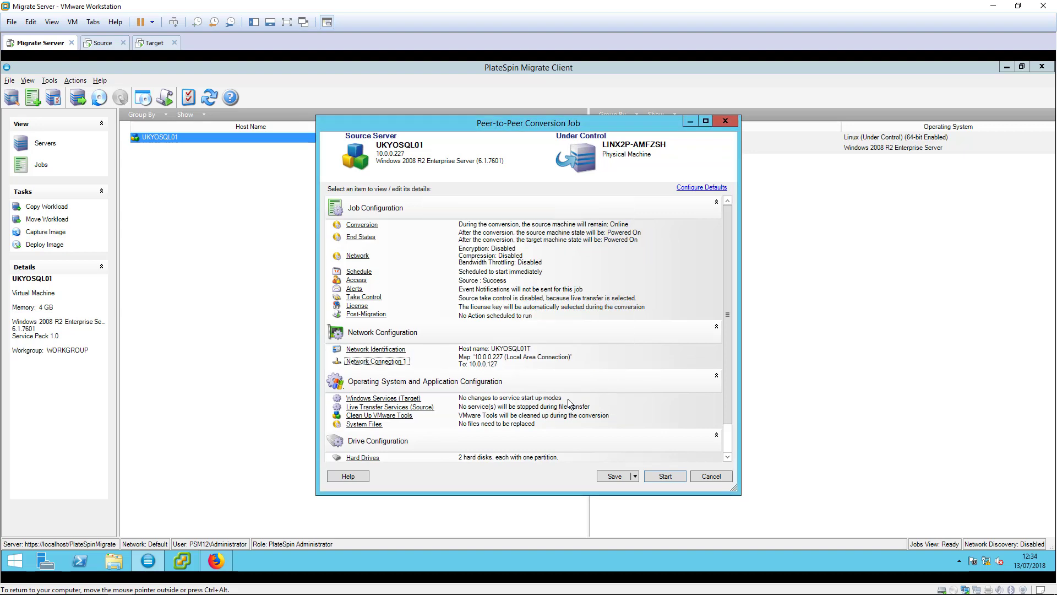
Review the target's Windows service start modes, then open Live Transfer Services (Source)
click(417, 398)
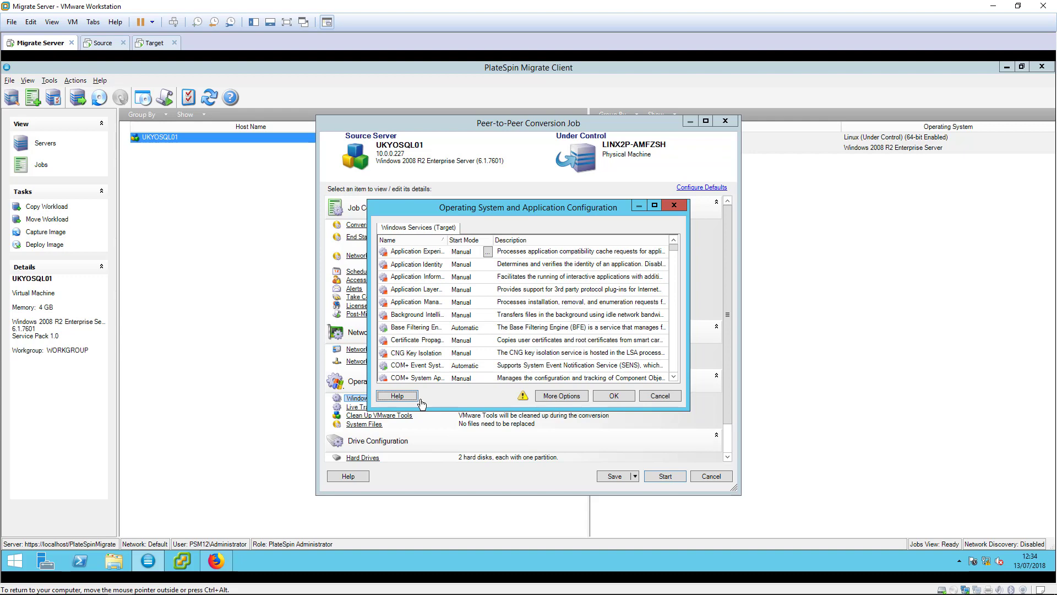
key(Return)
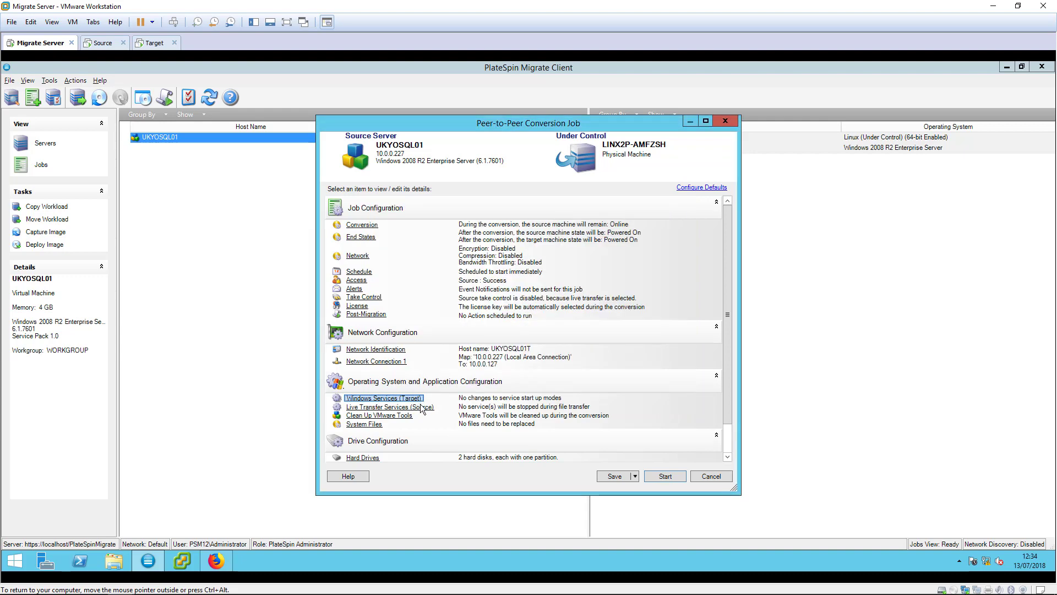
click(421, 407)
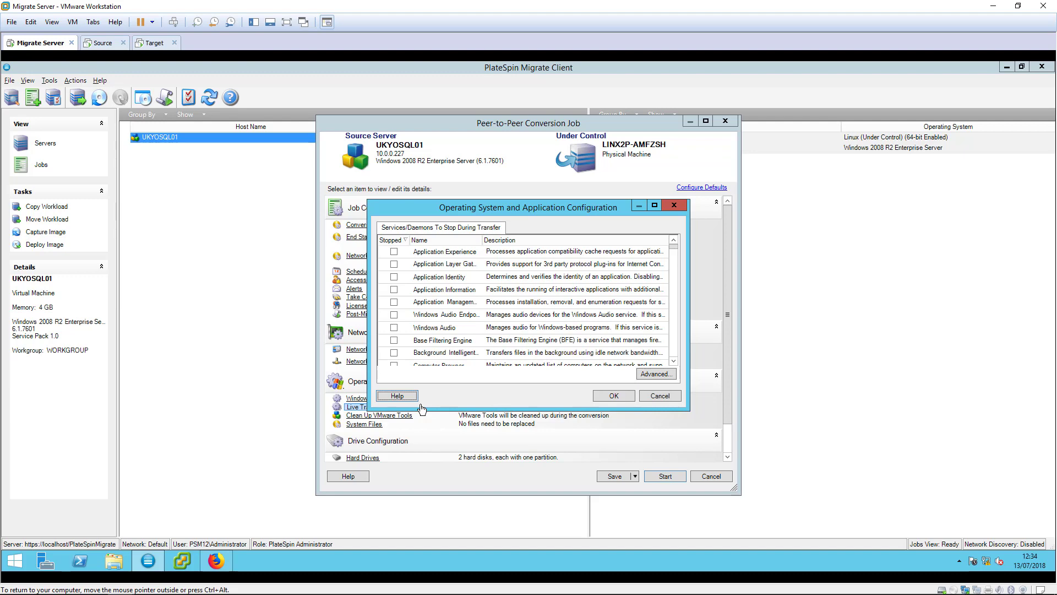
Close the services list and accept the C: and D: hard drive volume mapping
key(Escape)
click(364, 457)
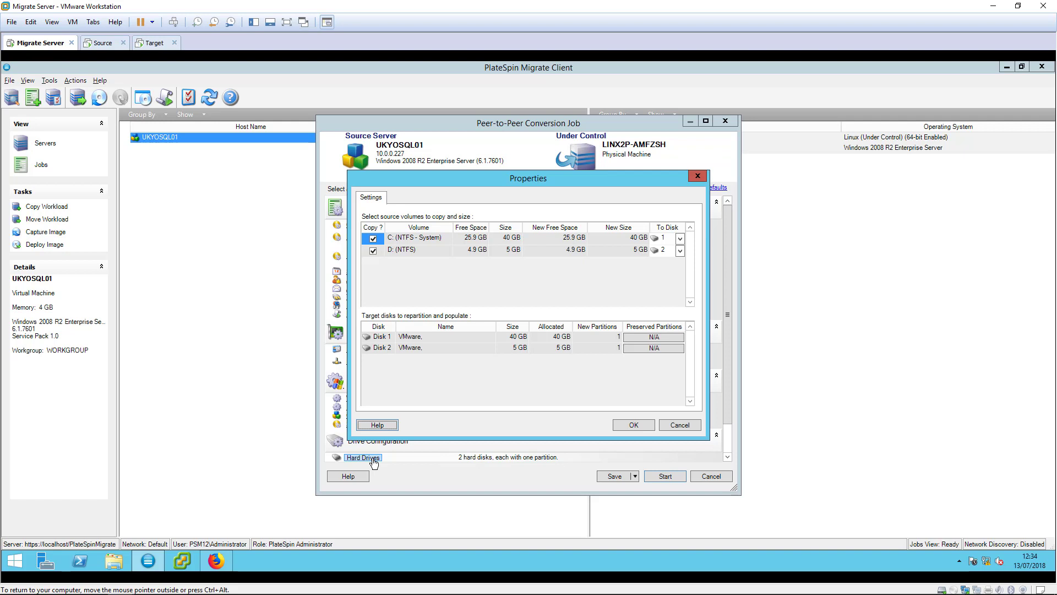
click(634, 425)
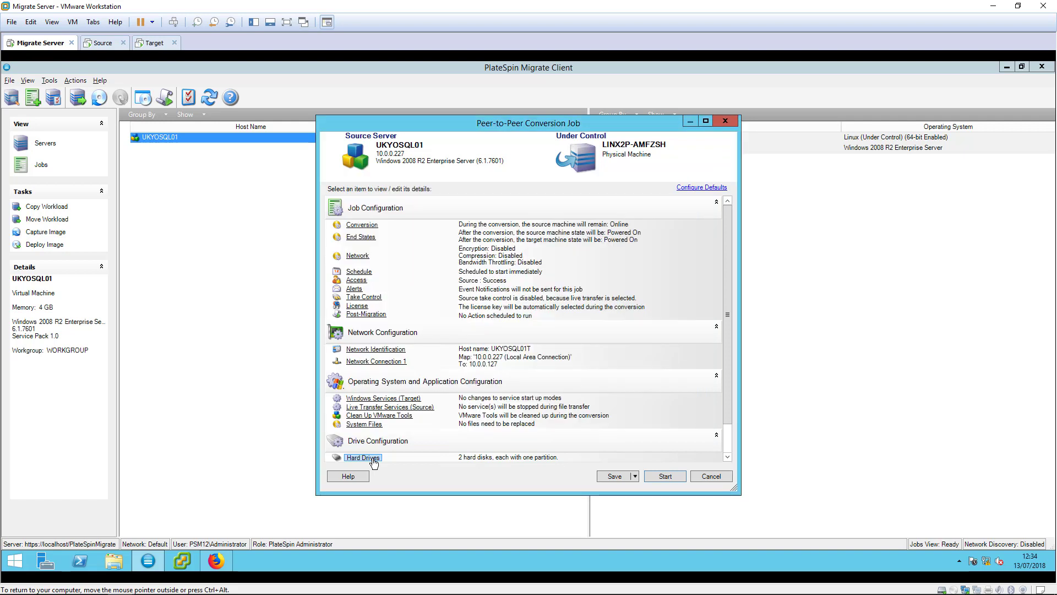
scroll(731, 448, down, 2)
Run the UKYOSQL01 copy job to completion, then view Server Manager on the Target VM
click(677, 480)
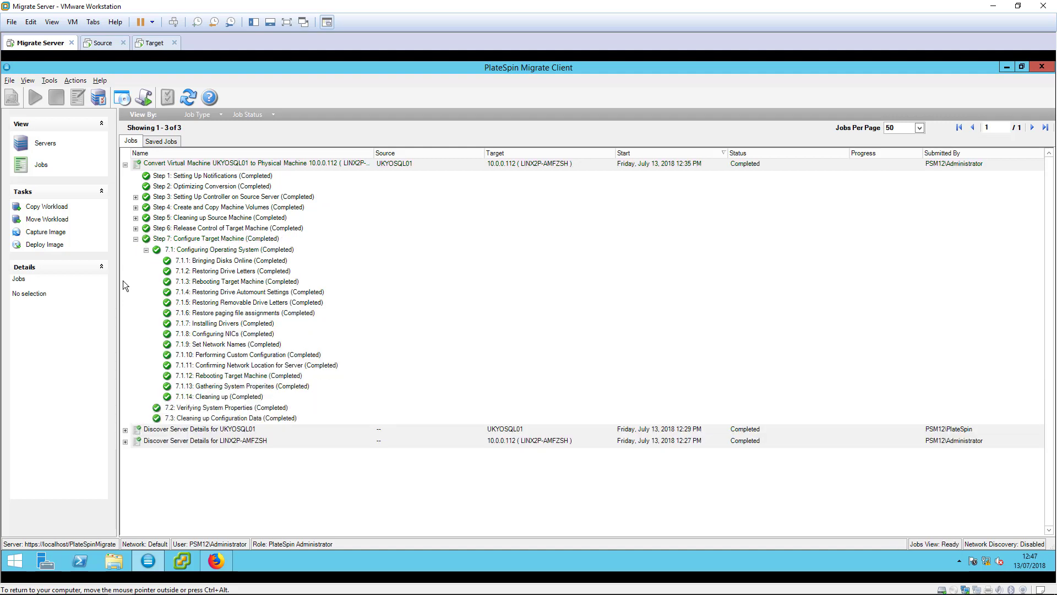
click(160, 43)
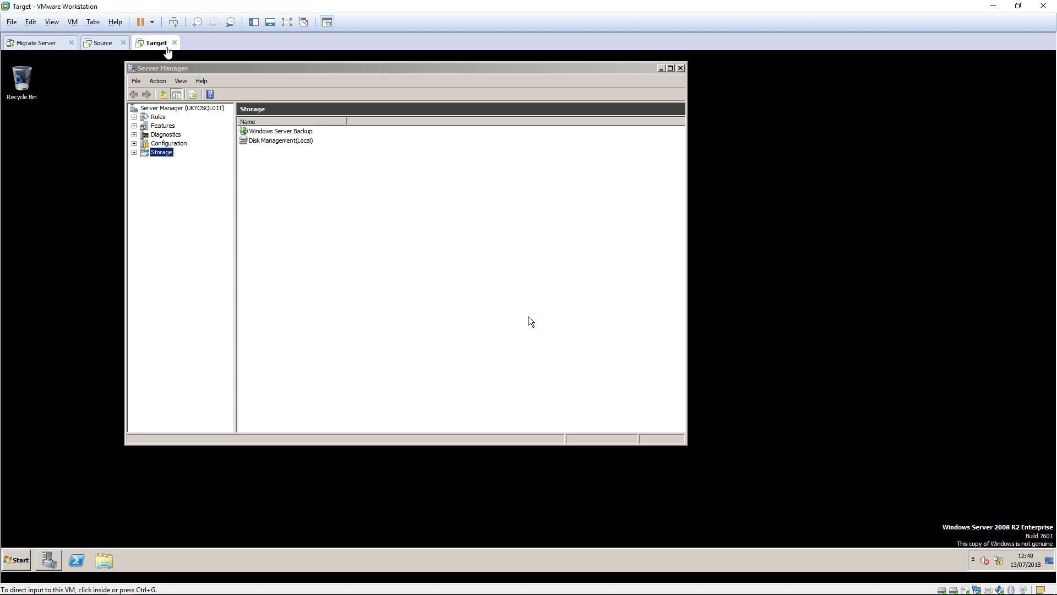
Look up the SQL Server Agent service on the target and run ipconfig to check its network settings
click(44, 396)
click(266, 369)
text(sql server agent)
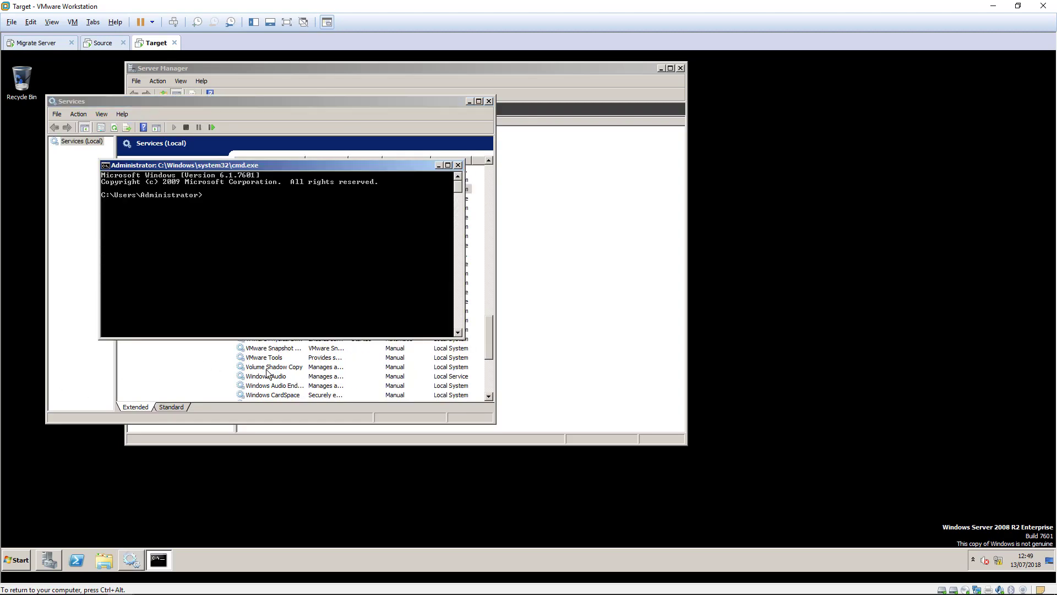
text(config)
key(Return)
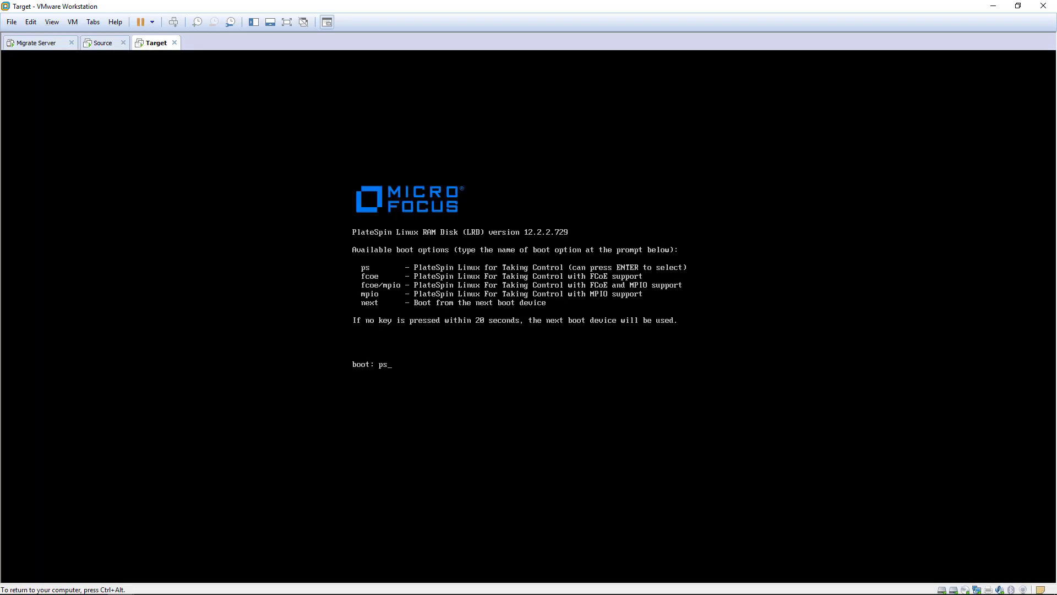
Boot the Target into PlateSpin pe and register it with server 10.0.0.150 using administrator credentials
key(Return)
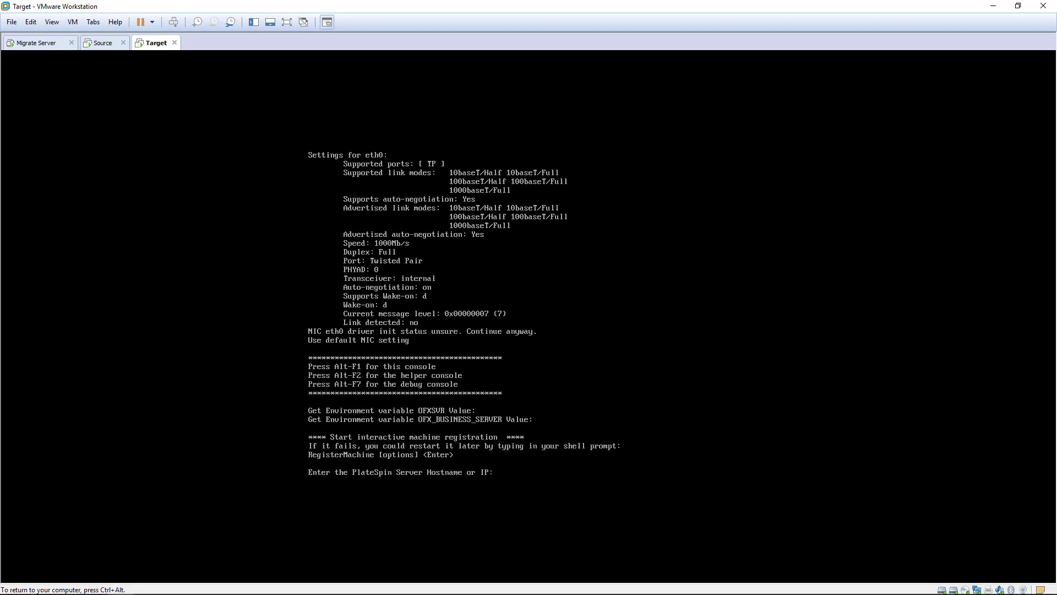
text(10.0.0.150)
key(Return)
text(administrator)
key(Return)
key(Return)
text(n)
key(Return)
Give the target static IP 10.0.0.112, mask 255.255.255.0 and gateway 10.0.0.1
text(10.0.0.112)
key(Return)
text(255.255.255.0)
key(Return)
text(10.0.0.1)
key(Return)
key(Return)
key(Return)
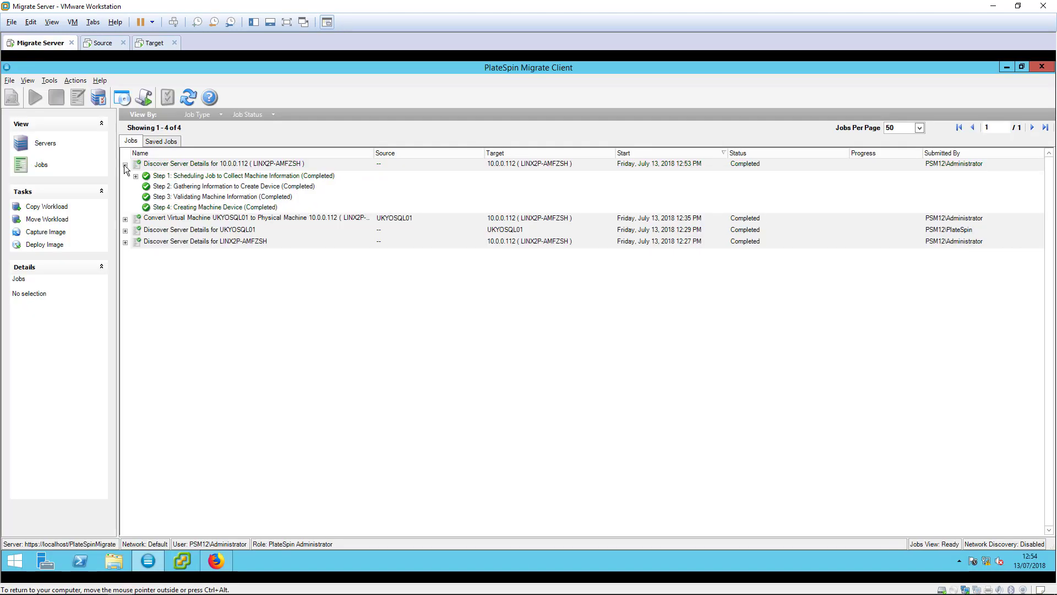
Drag UKYOSQL01 onto UKYOSQL01T in the Servers view and choose Server Sync (changes only)
click(45, 142)
drag(165, 142, 173, 163)
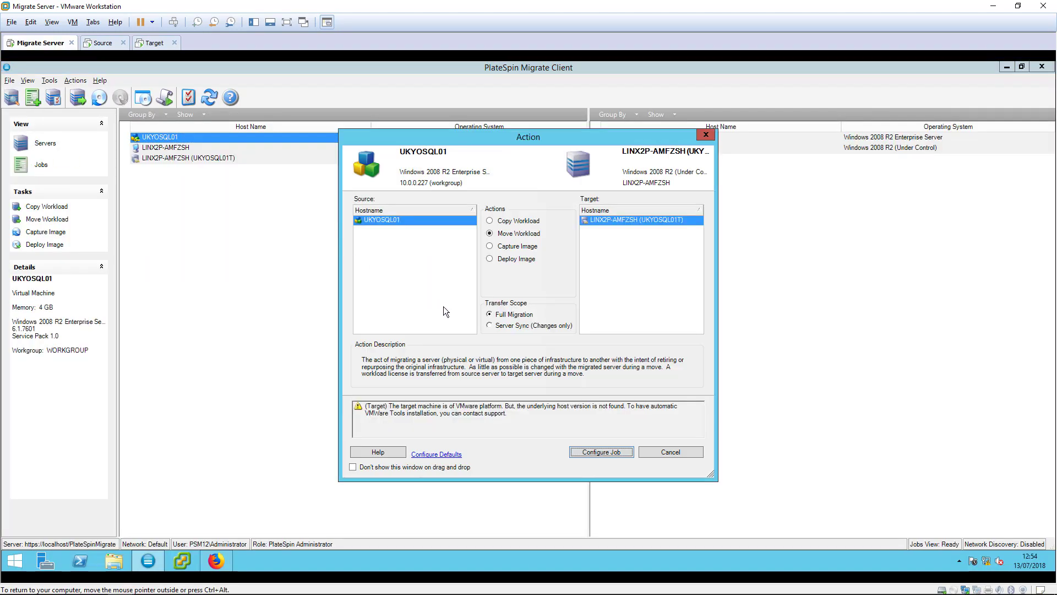
click(489, 326)
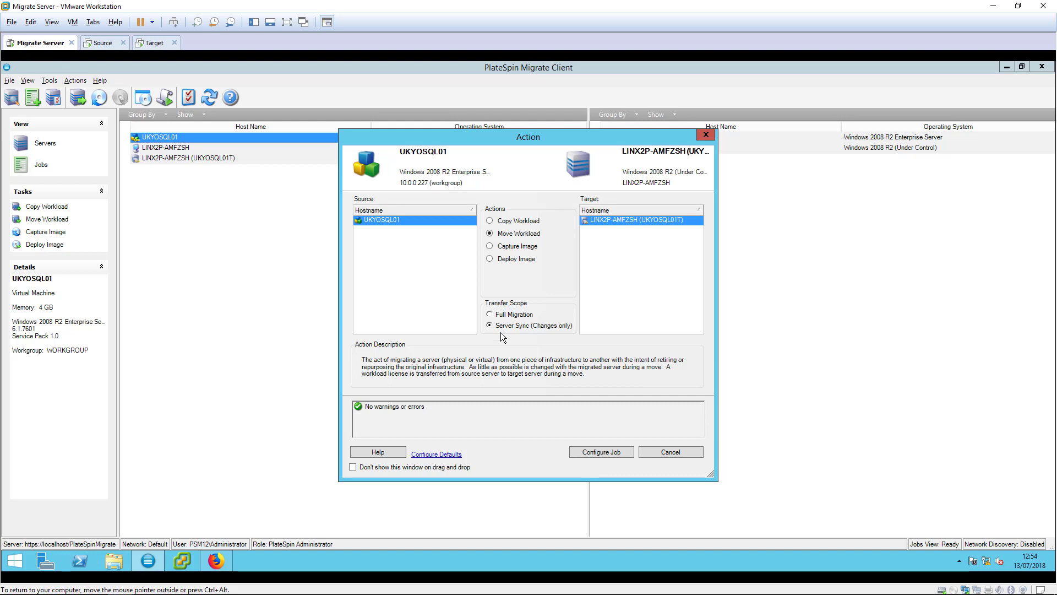
click(626, 458)
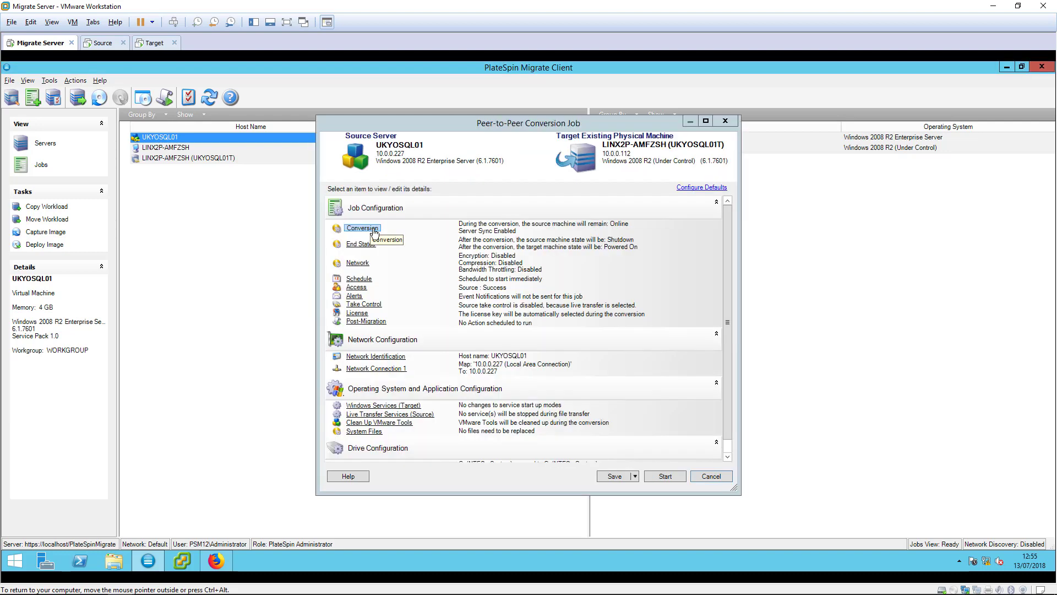
click(372, 231)
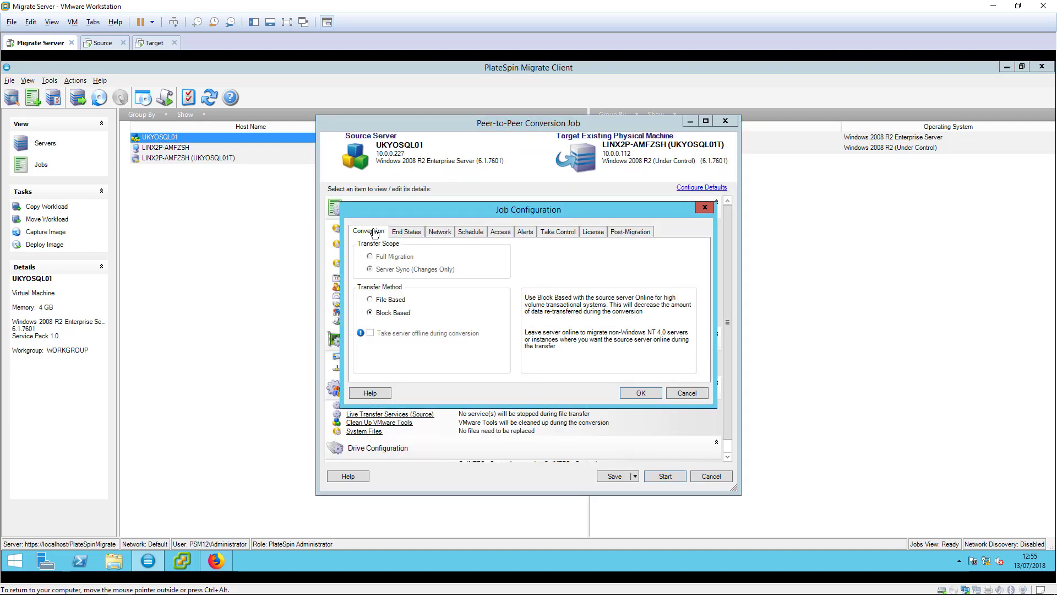
click(397, 236)
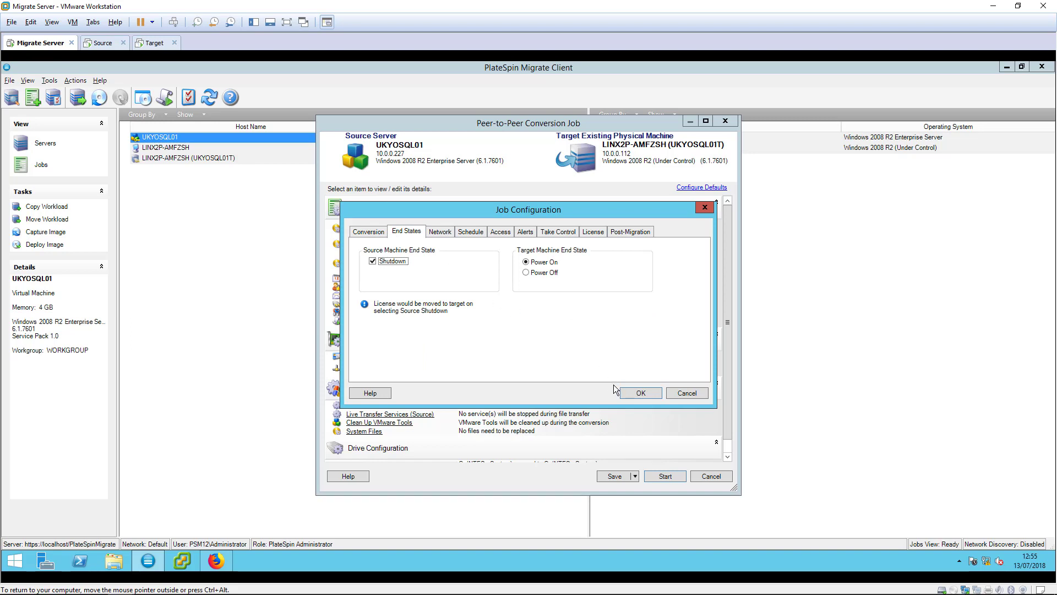
click(630, 392)
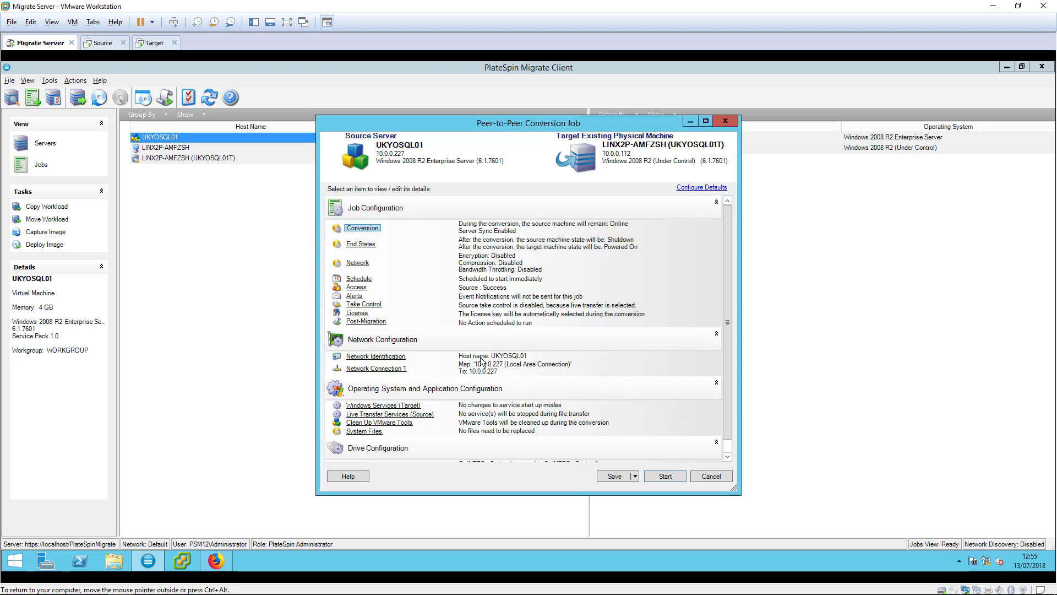
click(380, 357)
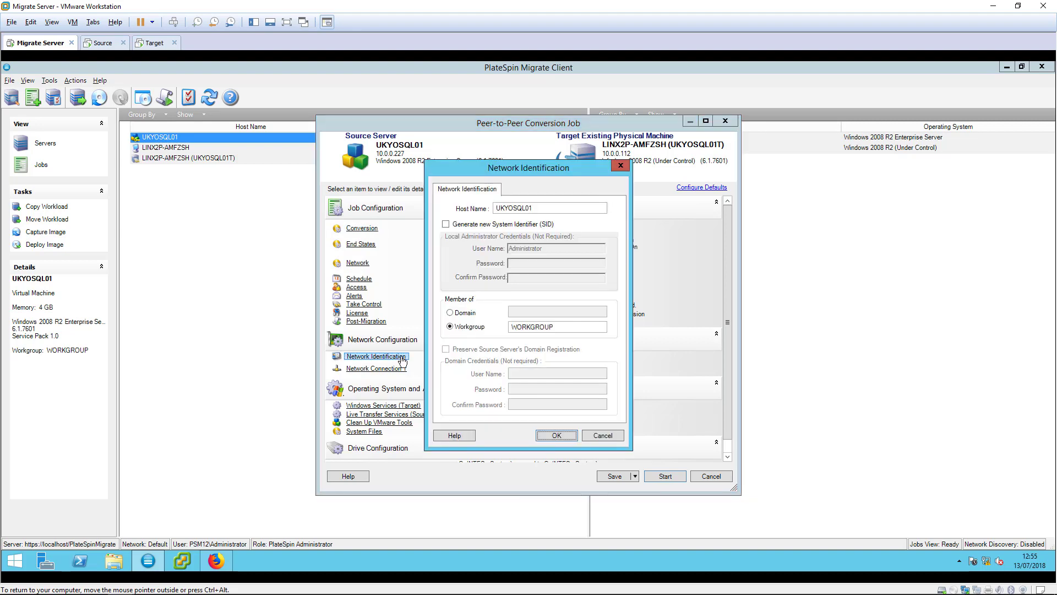
key(Return)
click(374, 368)
click(466, 223)
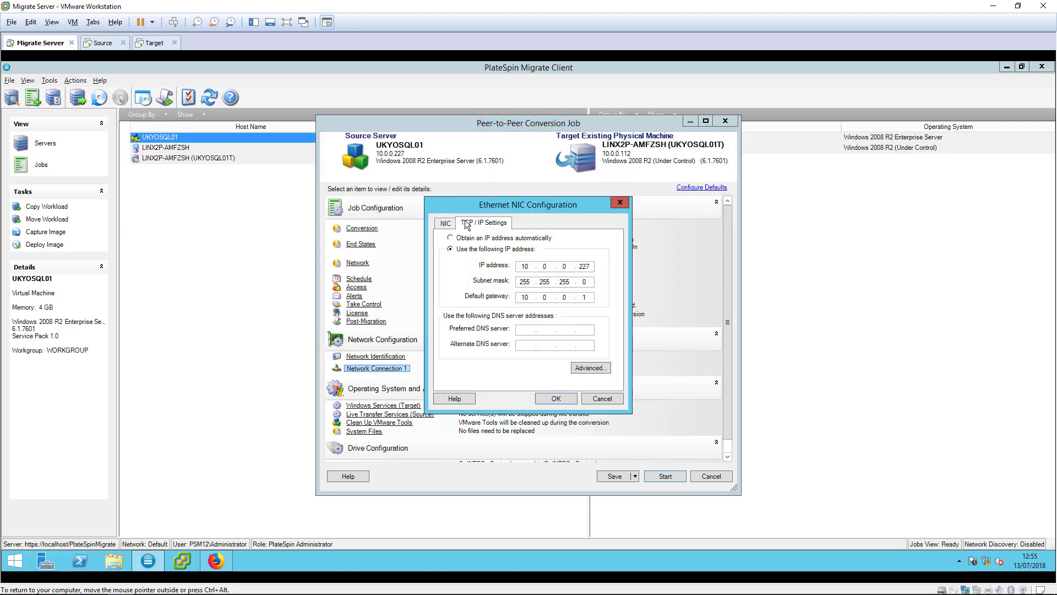
key(Return)
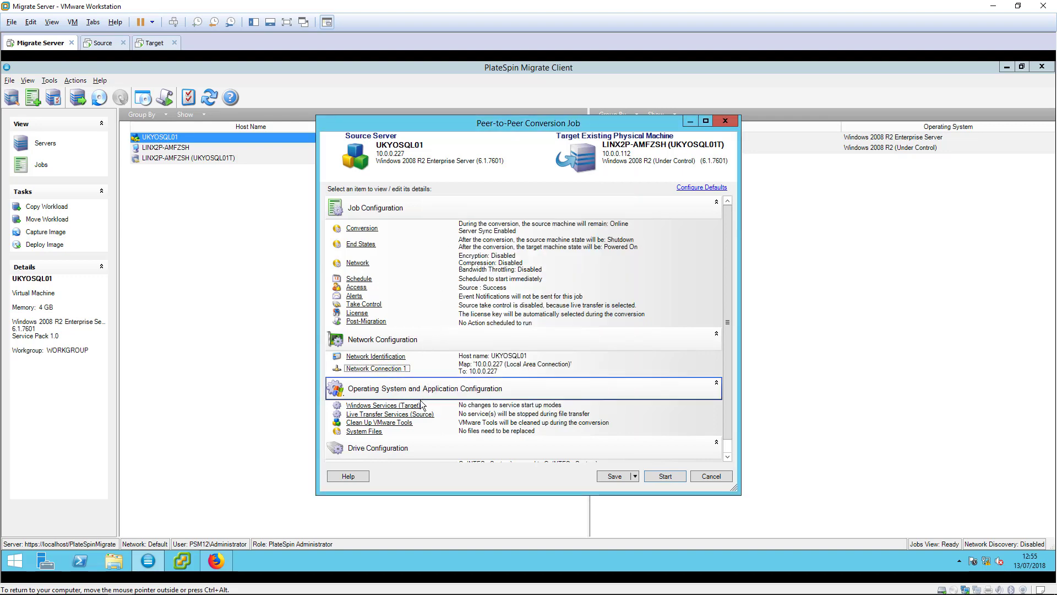
click(429, 416)
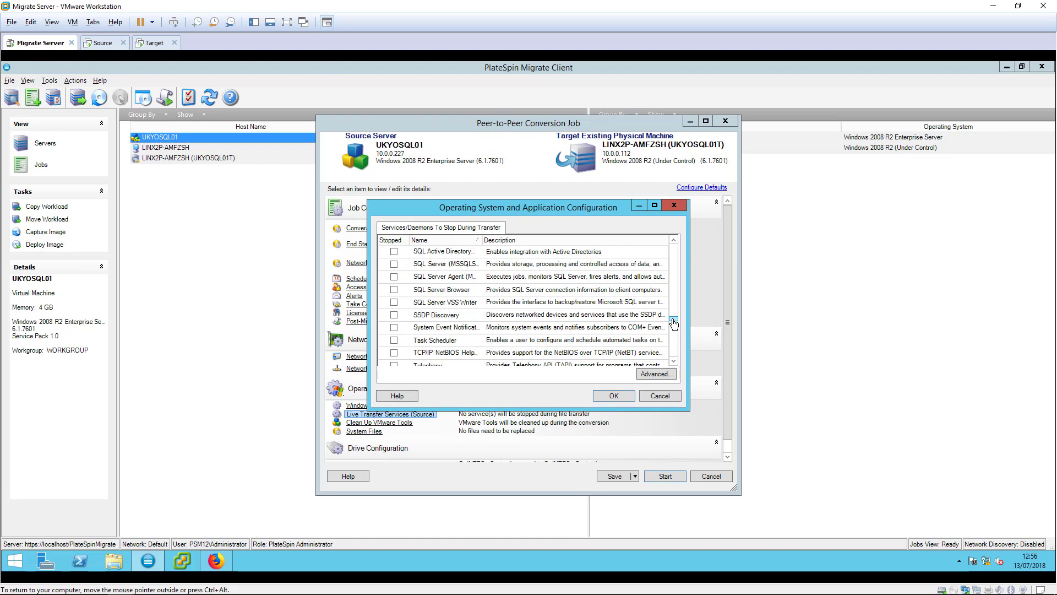
Stop SQL Server, SQL Server Agent and SQL Server VSS Writer during transfer, then start the job
click(394, 266)
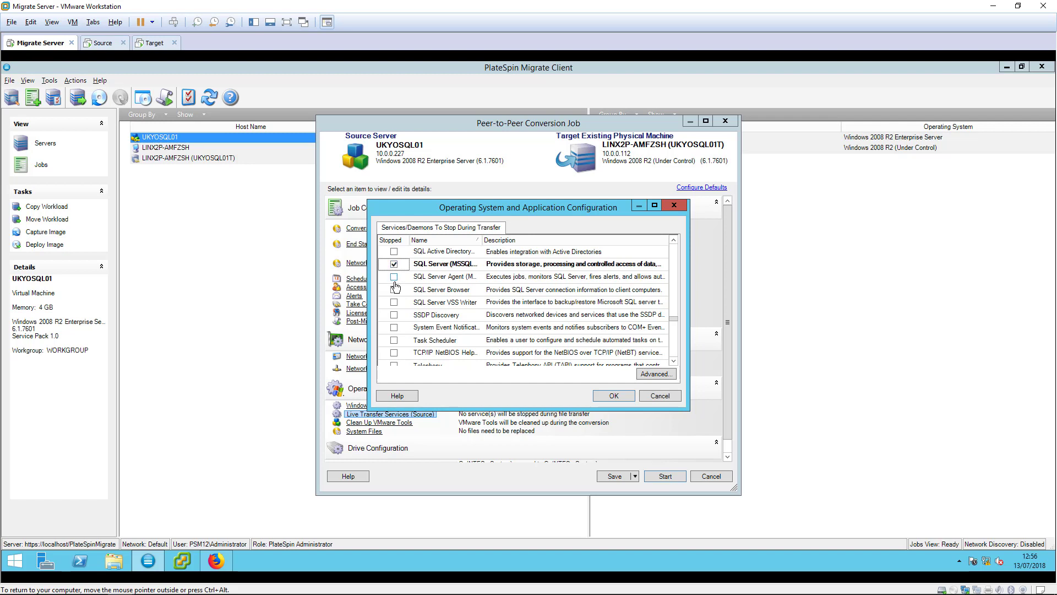
click(394, 277)
click(394, 302)
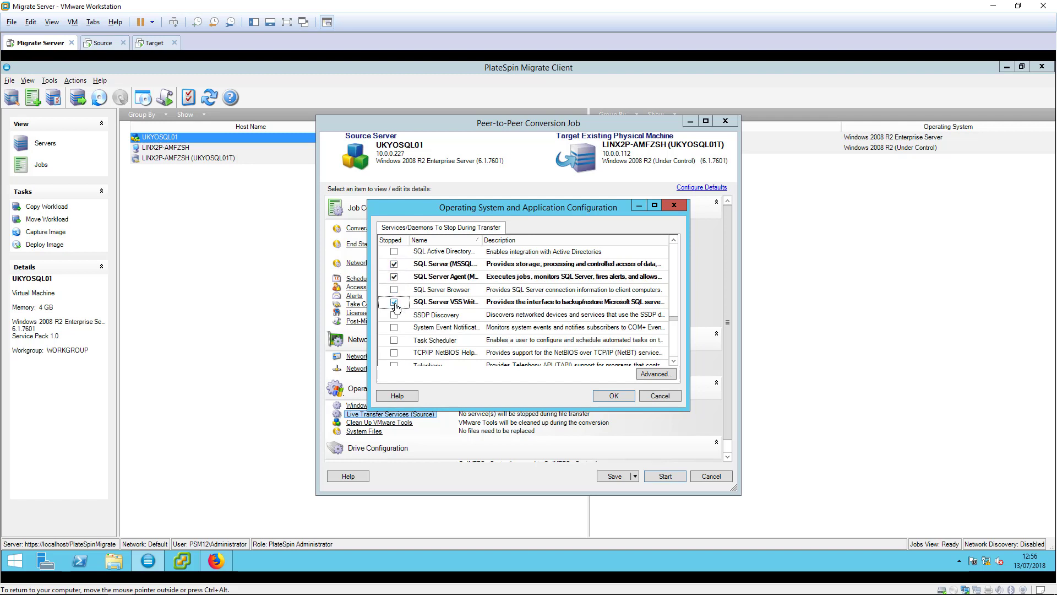
click(603, 398)
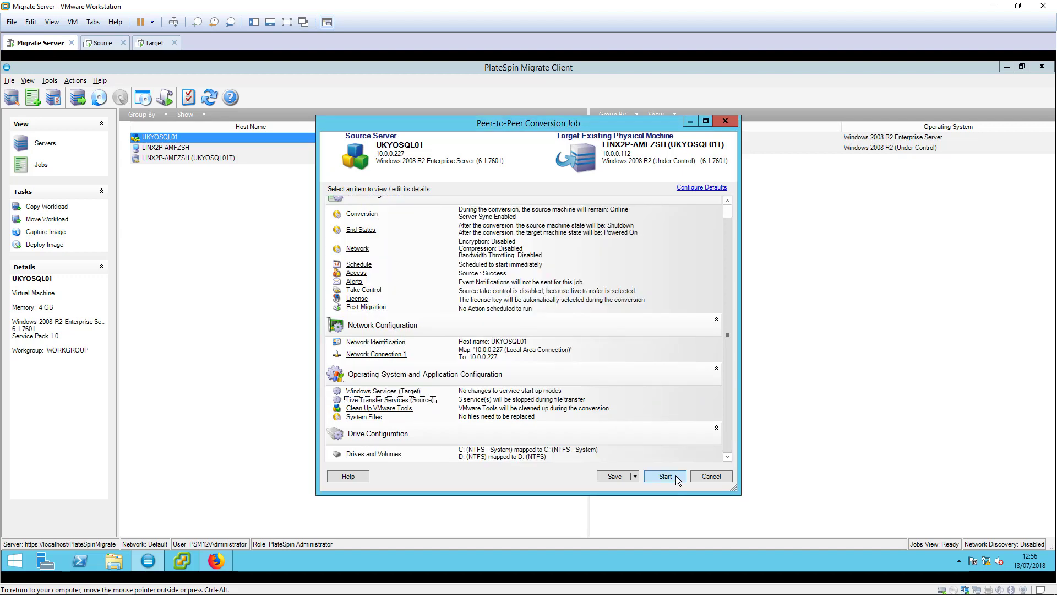
click(676, 475)
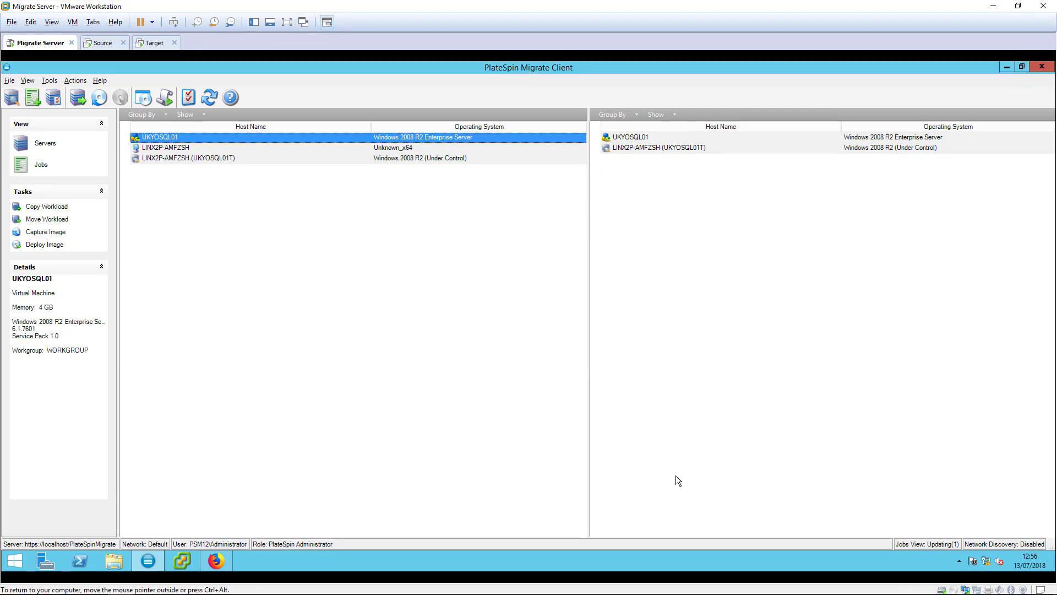
Watch Step 14 of the sync job in Jobs until done, then view the powered-off Source VM
click(42, 165)
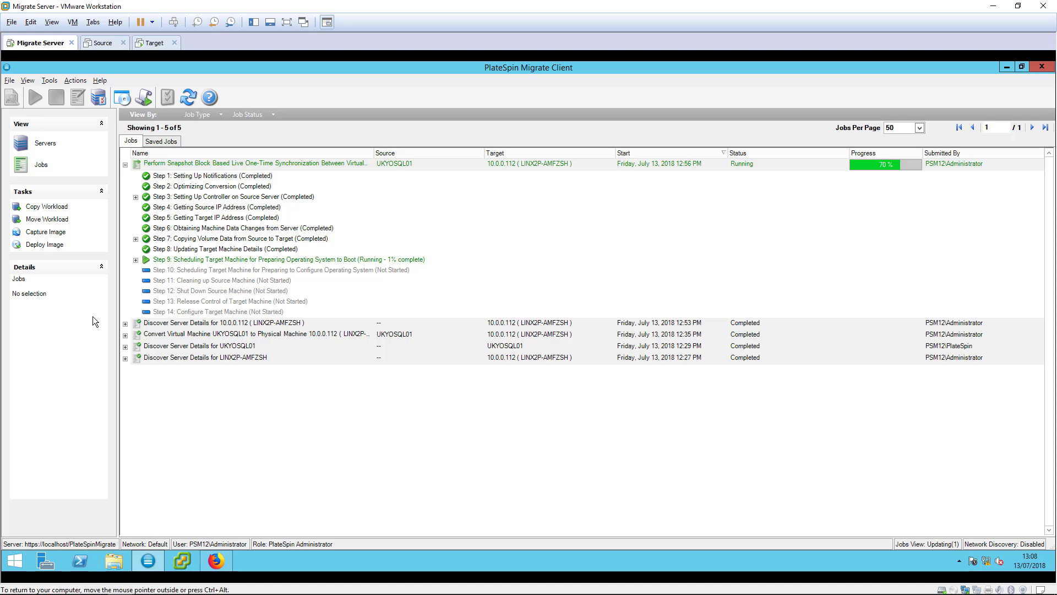
click(136, 312)
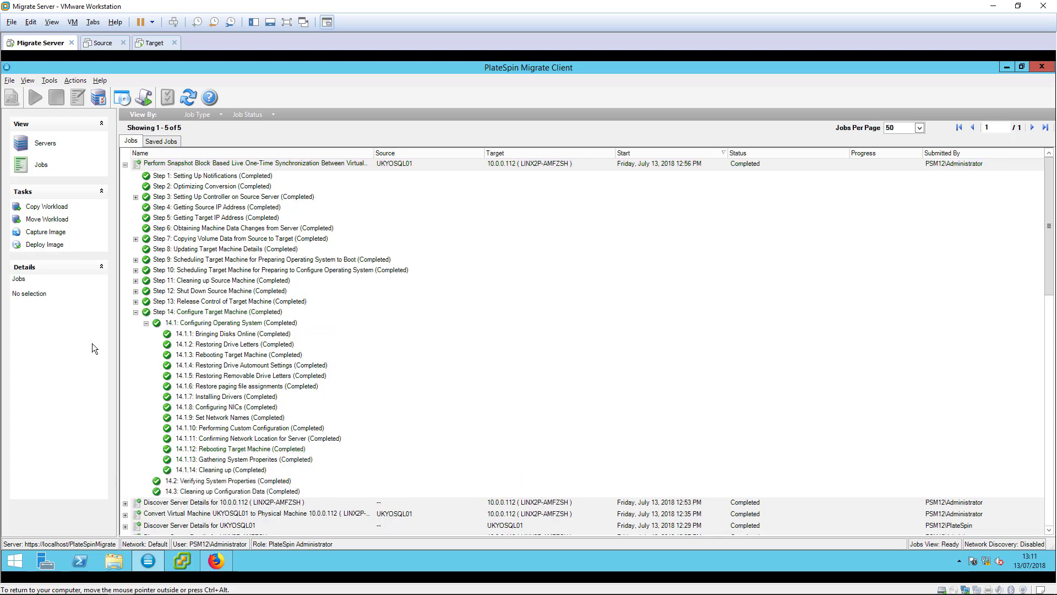
click(106, 47)
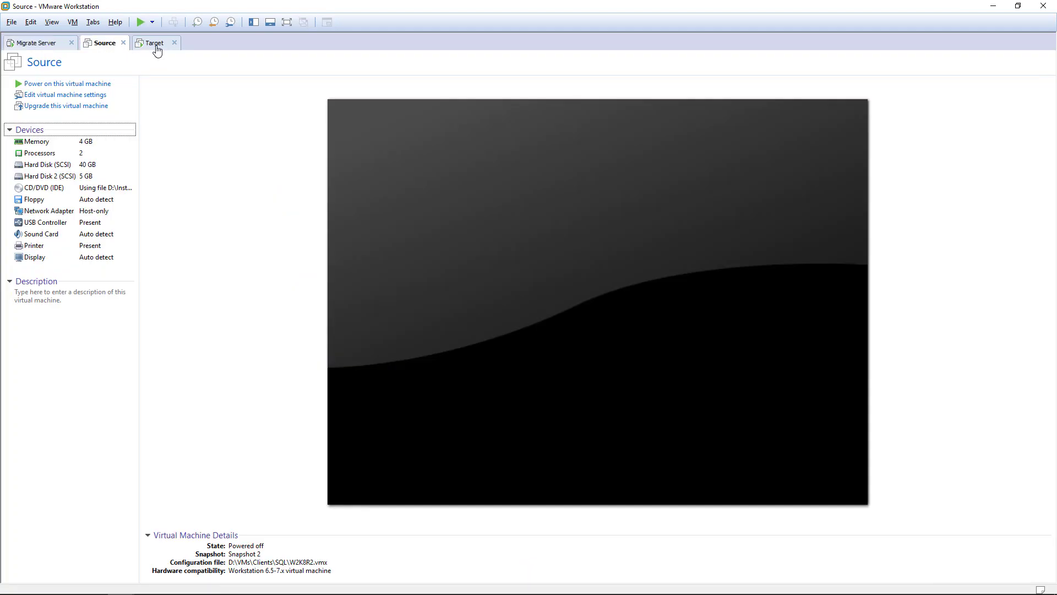
Confirm via ipconfig and hostname the target is UKYOSQL01 at 10.0.0.227, then select the completed job
click(155, 50)
text(ipconfig)
key(Return)
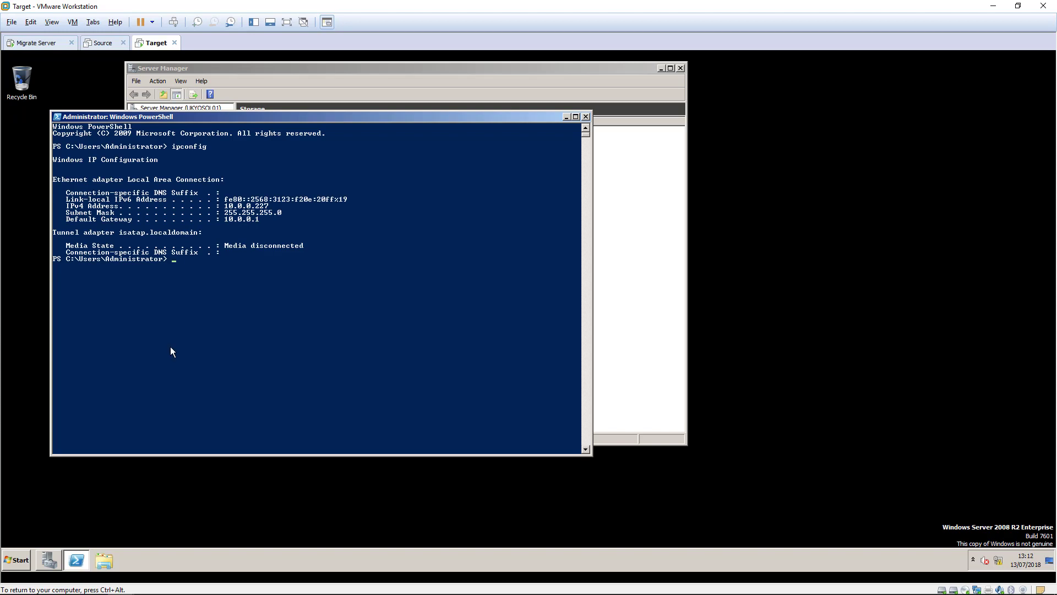
text(hostname)
key(Return)
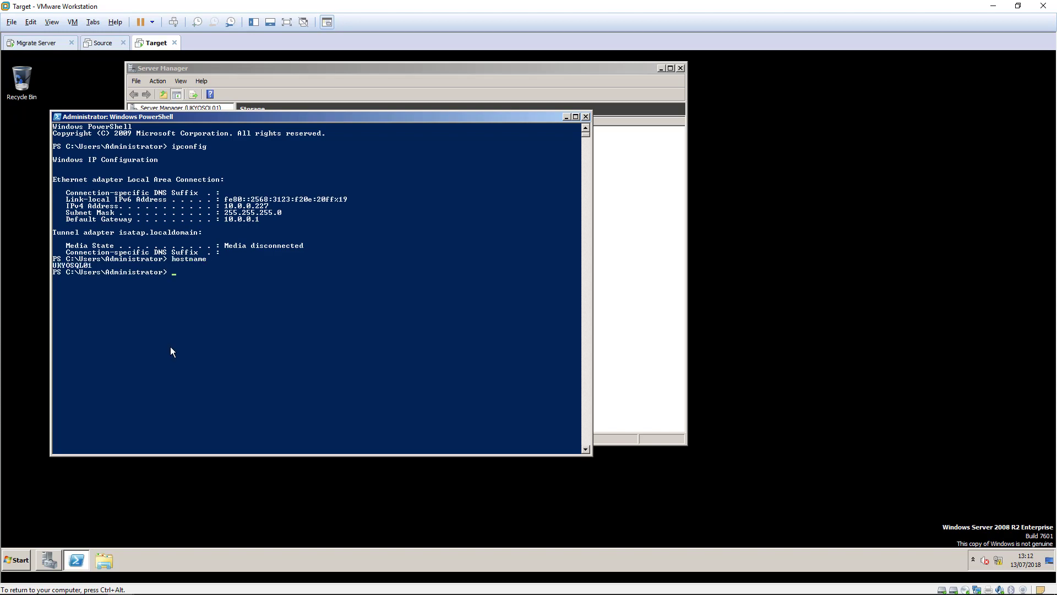
click(55, 43)
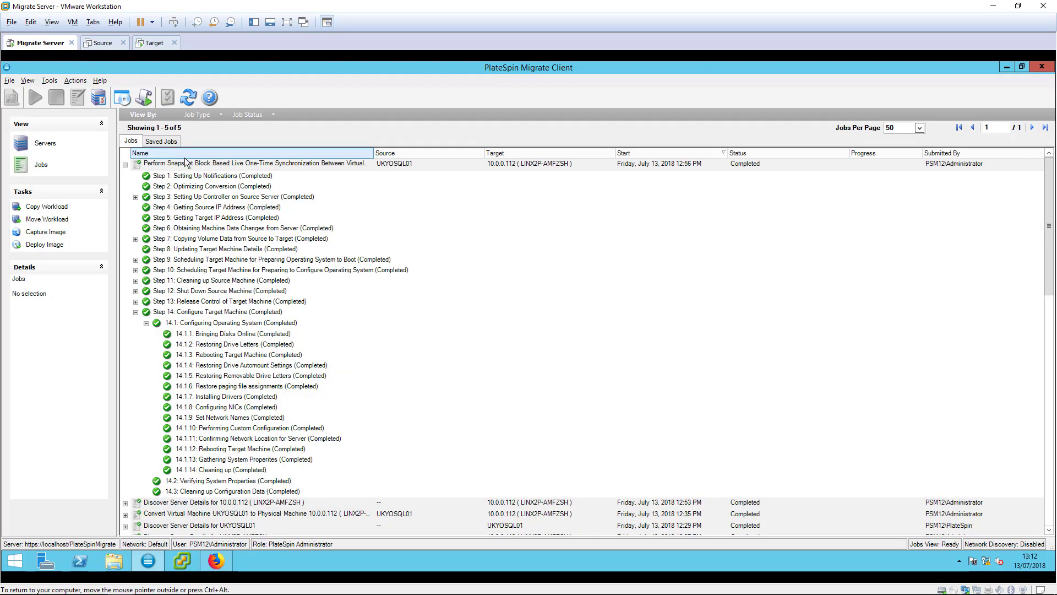
click(187, 164)
Open the completed job's Report and scroll to File Transfer Statistics: 183.21 MB, 3,076 files
right_click(187, 165)
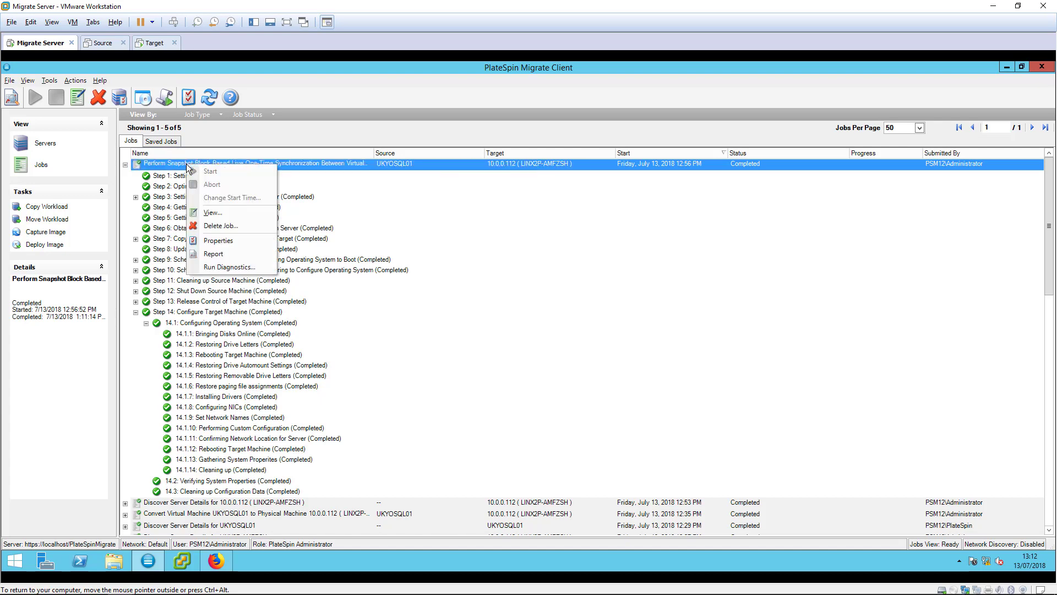
click(214, 254)
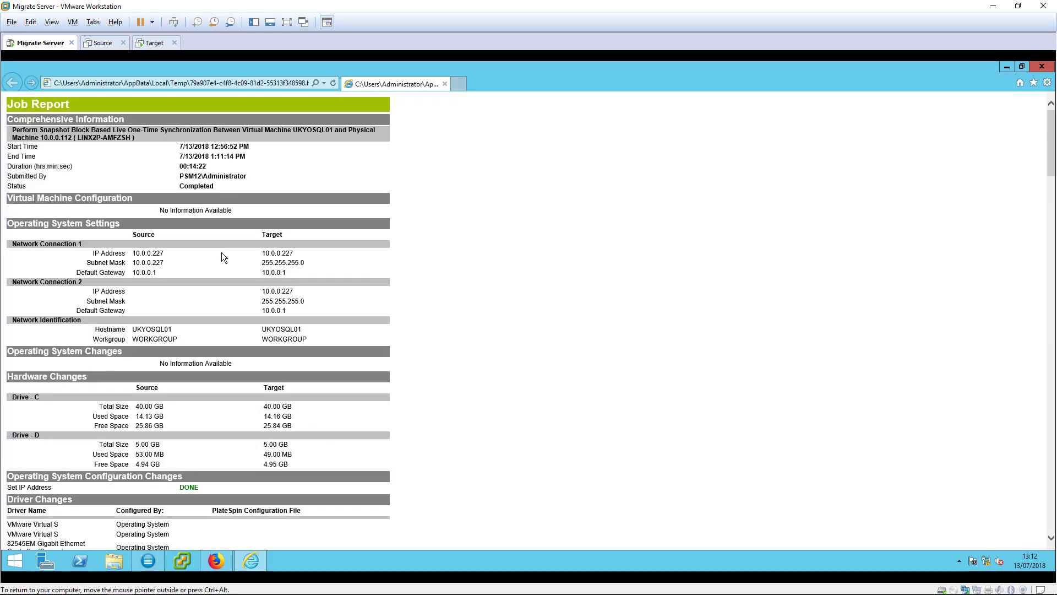
scroll(231, 516, down, 20)
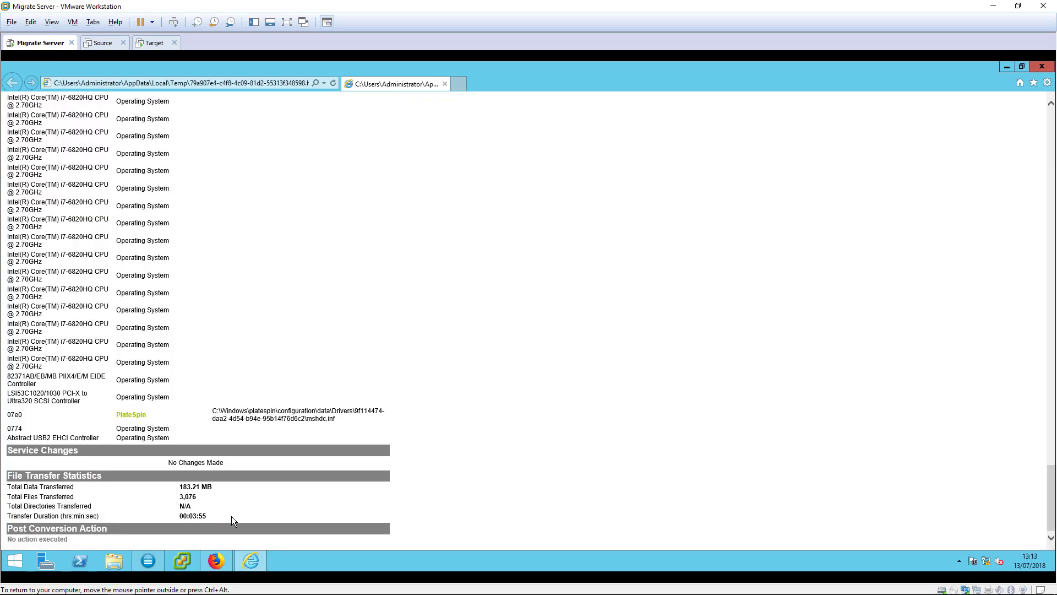